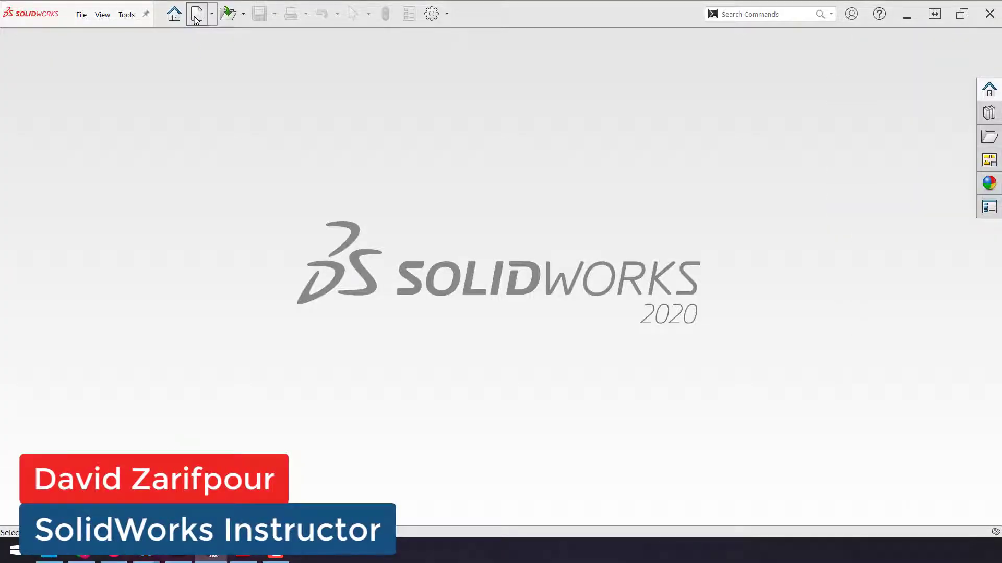
Create a new blank Part document (Part1).
click(196, 15)
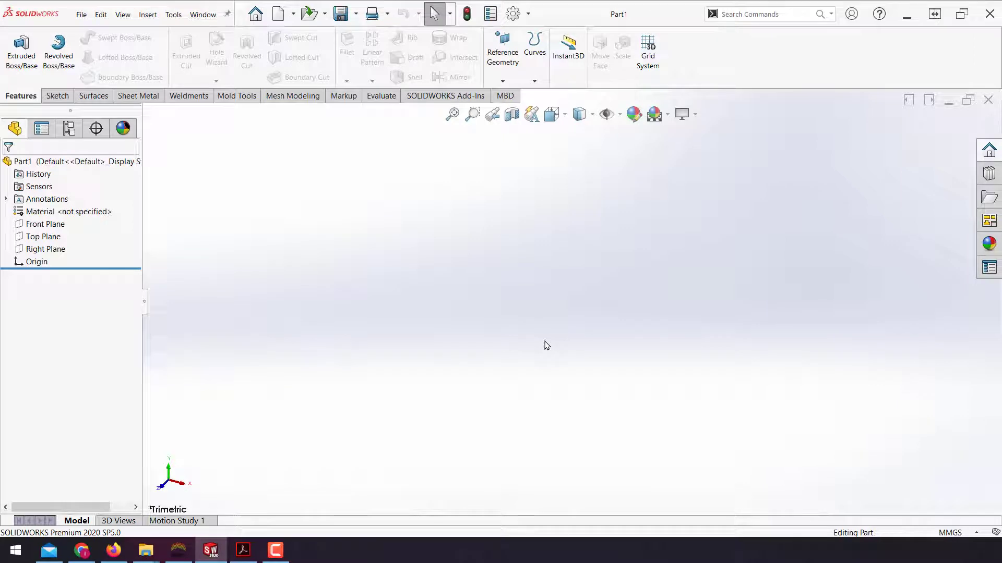
Switch the part to IPS units and sketch an origin-centred circle on the Top Plane.
click(942, 532)
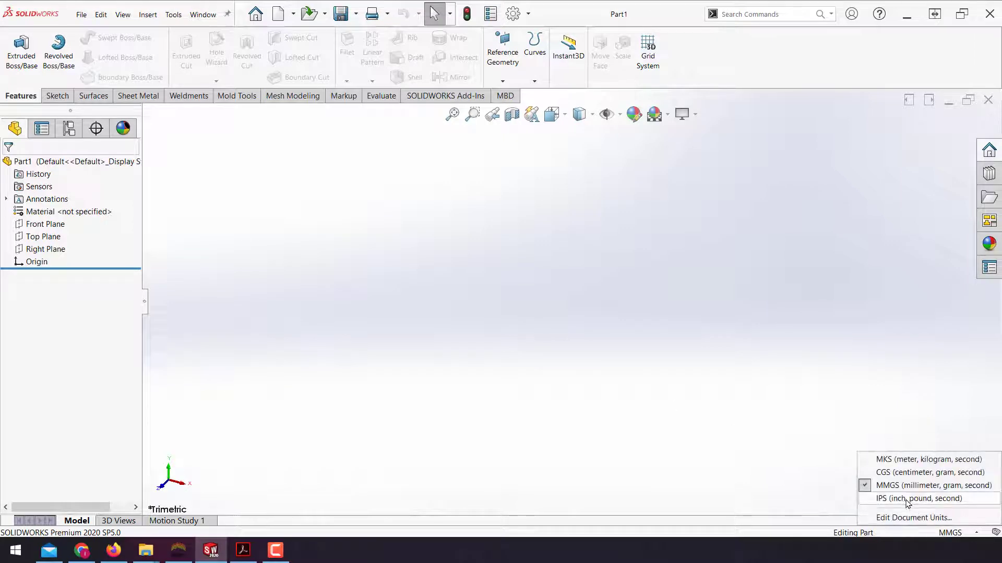
click(886, 499)
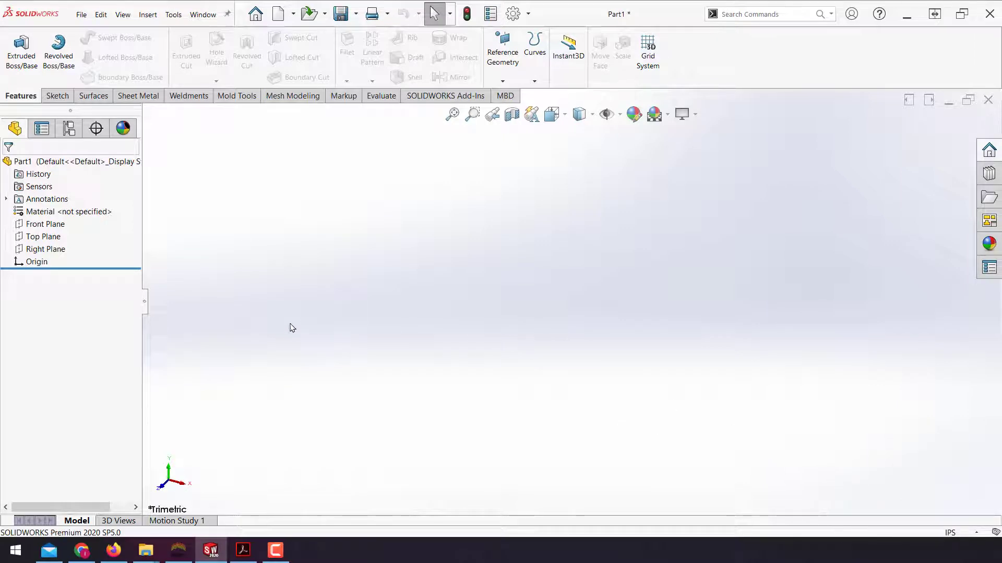
click(43, 236)
click(65, 224)
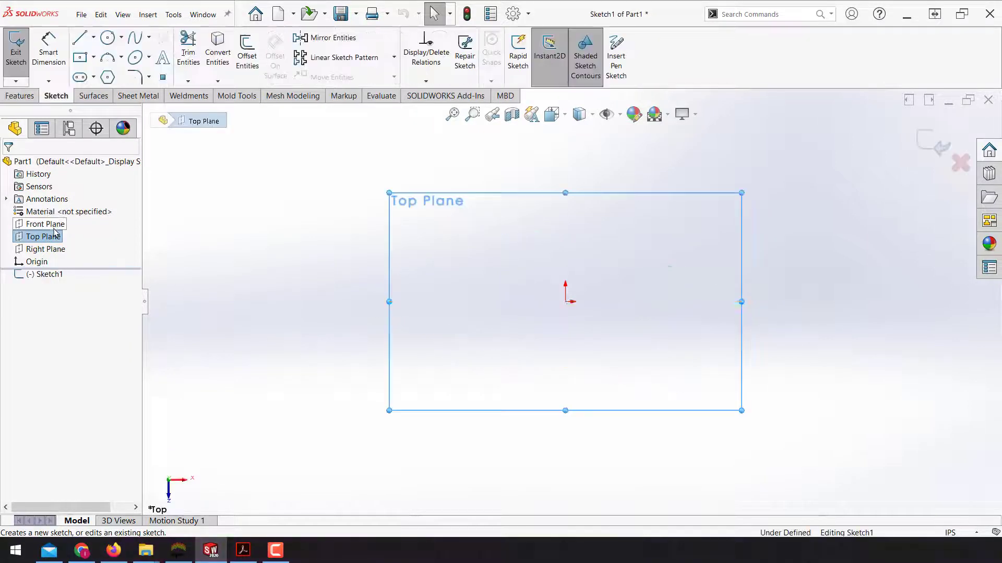
click(107, 38)
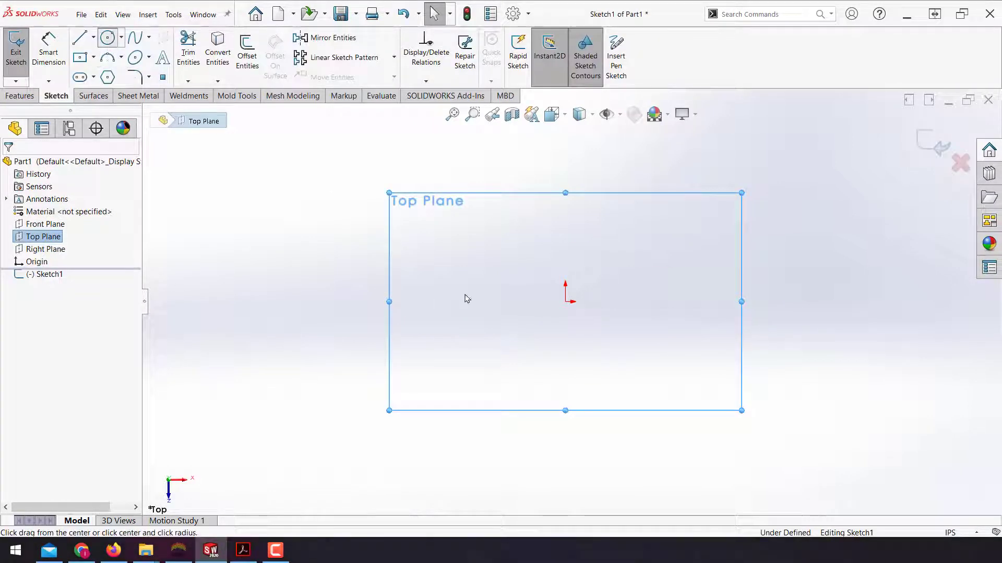
click(565, 302)
click(501, 369)
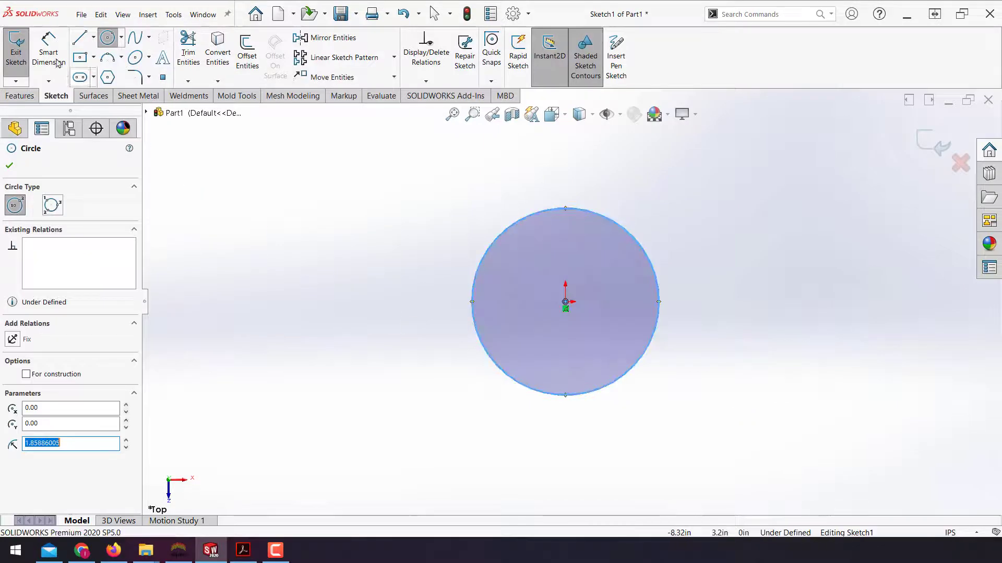
key(Escape)
Dimension the circle's diameter to 0.10 in and exit the sketch.
click(473, 287)
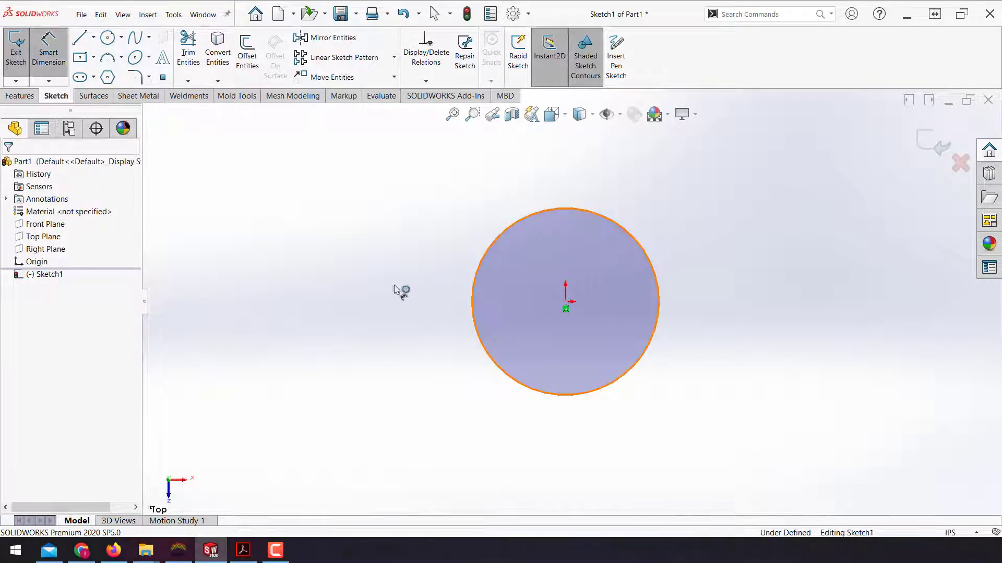
click(357, 295)
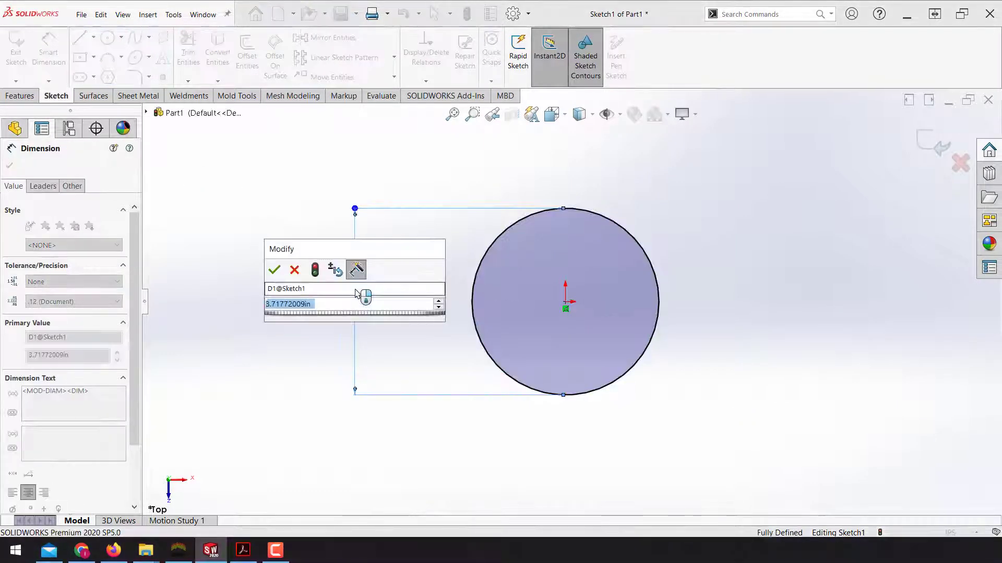
key(Return)
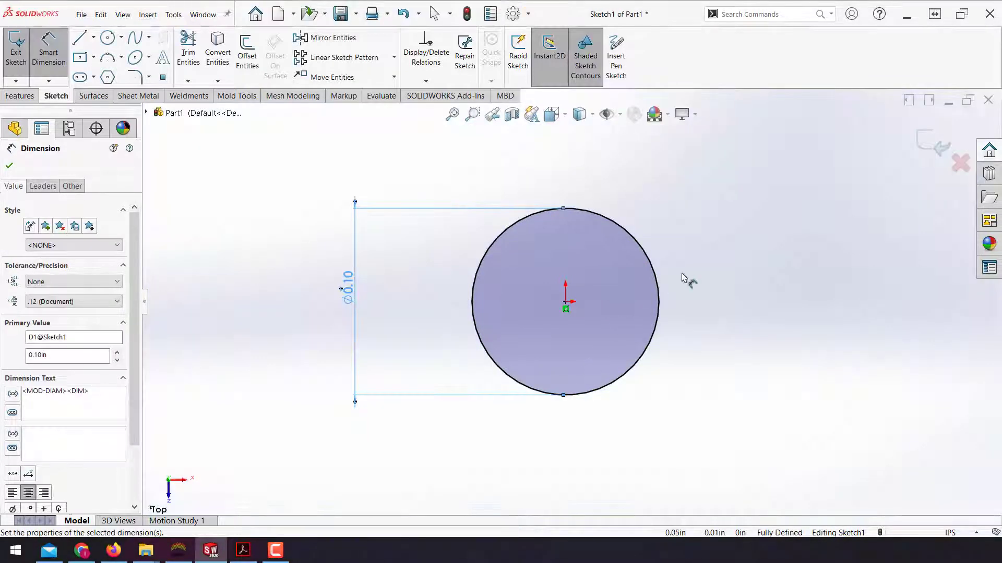
click(699, 268)
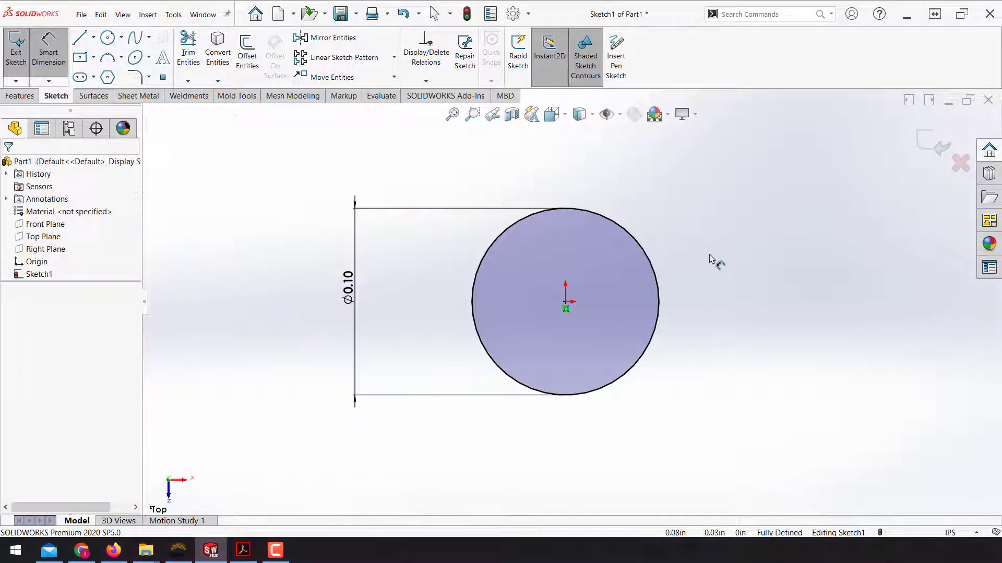
click(933, 142)
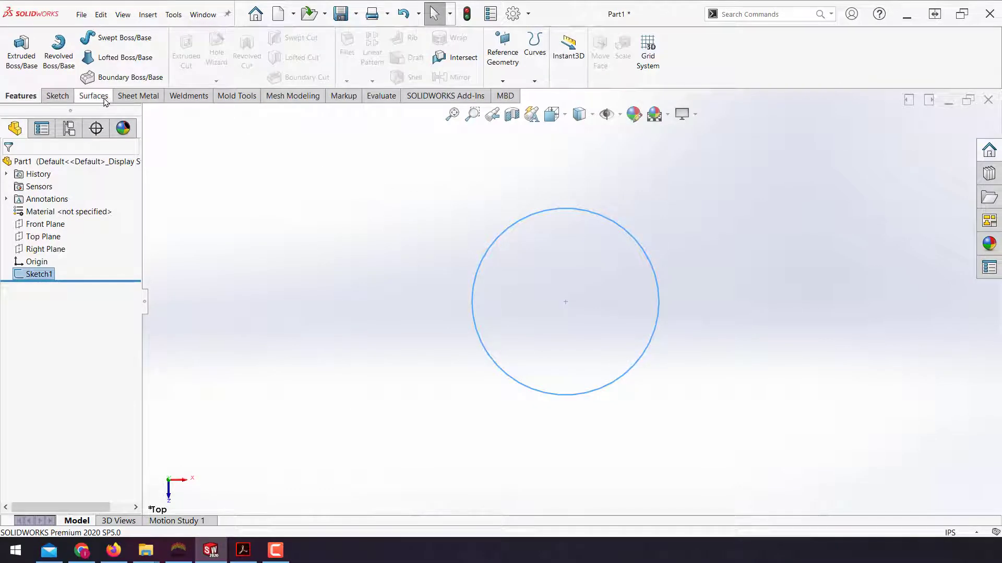
Extrude Sketch1's circle as an Extruded Surface 0.06 in deep.
click(93, 95)
click(20, 57)
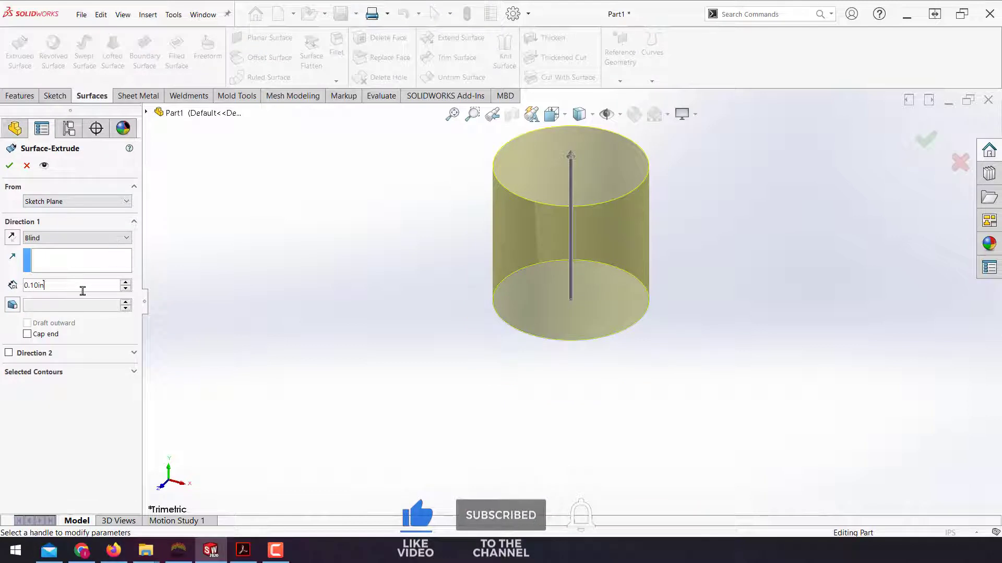
double_click(81, 286)
text(0.06)
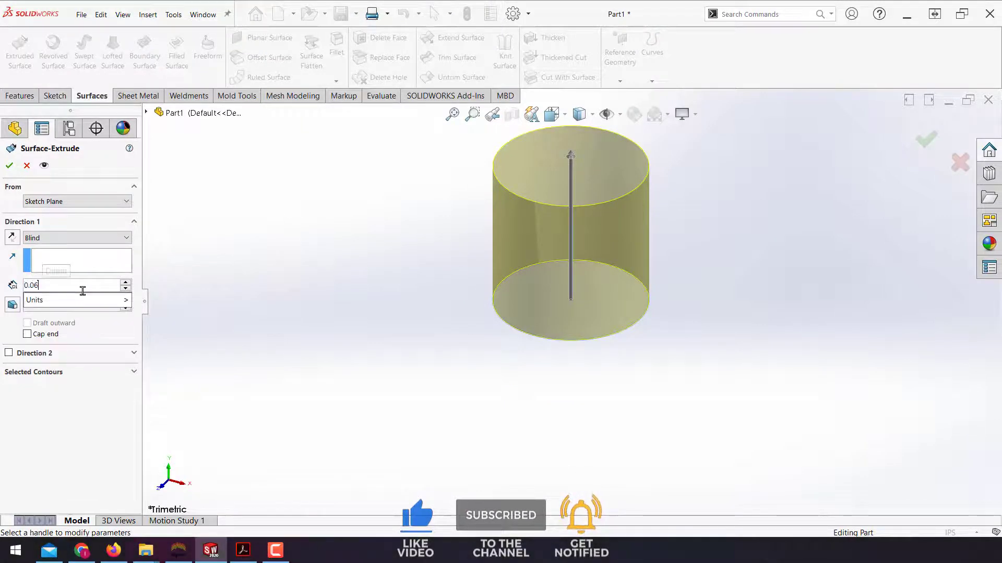
key(Return)
click(656, 381)
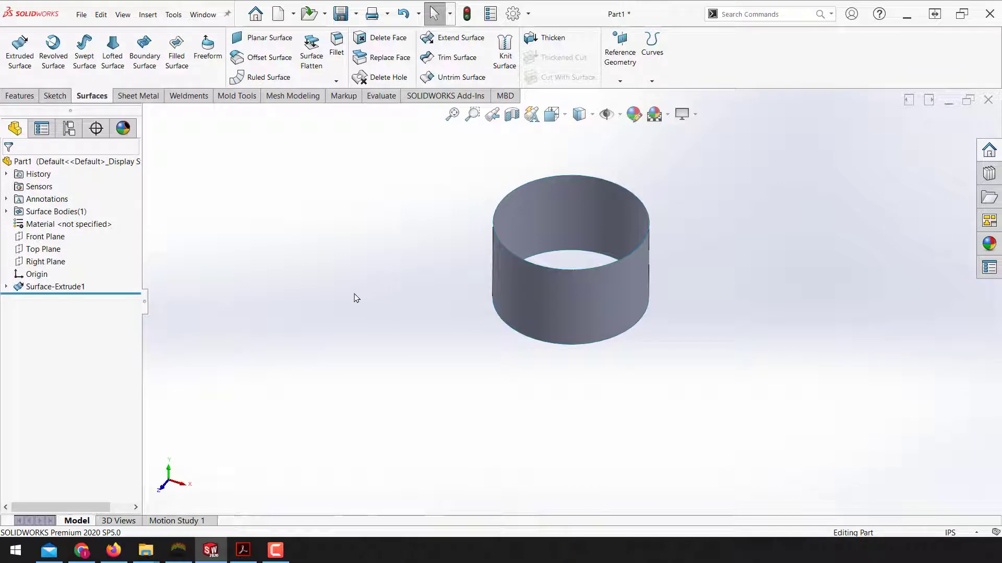
Convert the cylinder's edge into a new Top Plane sketch and exit it.
click(43, 249)
click(57, 226)
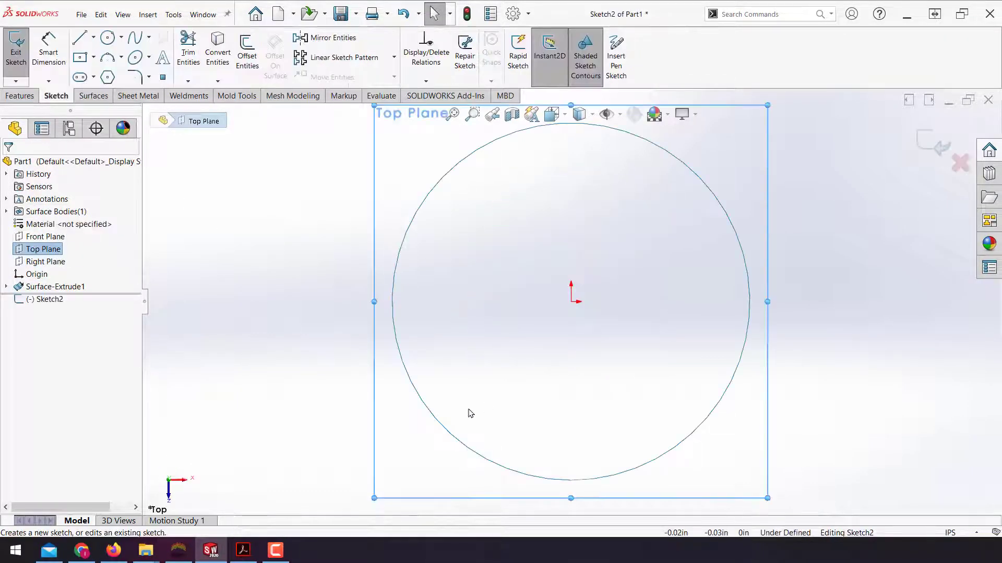
click(433, 417)
middle_drag(515, 463, 543, 376)
scroll(544, 377, up, 5)
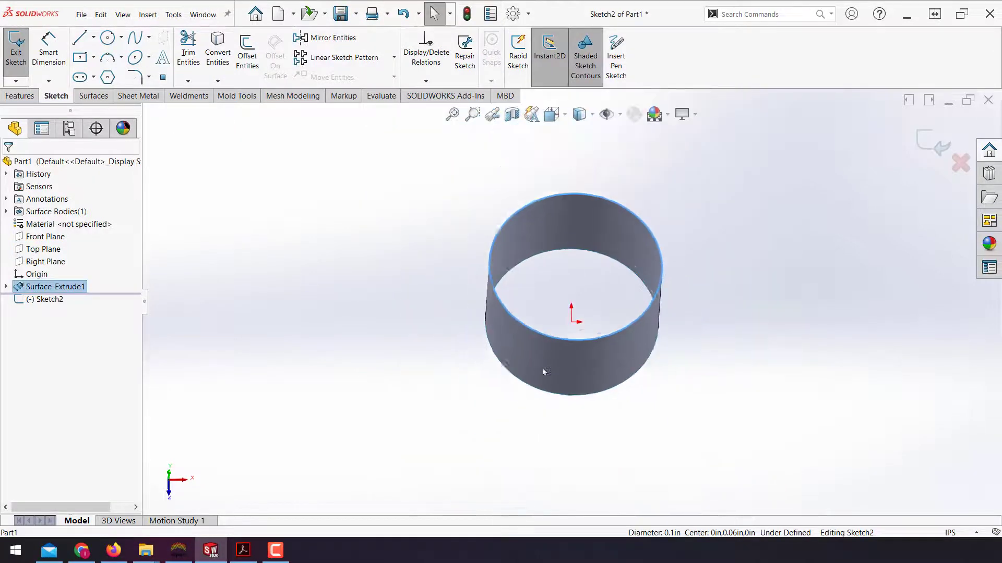
click(218, 57)
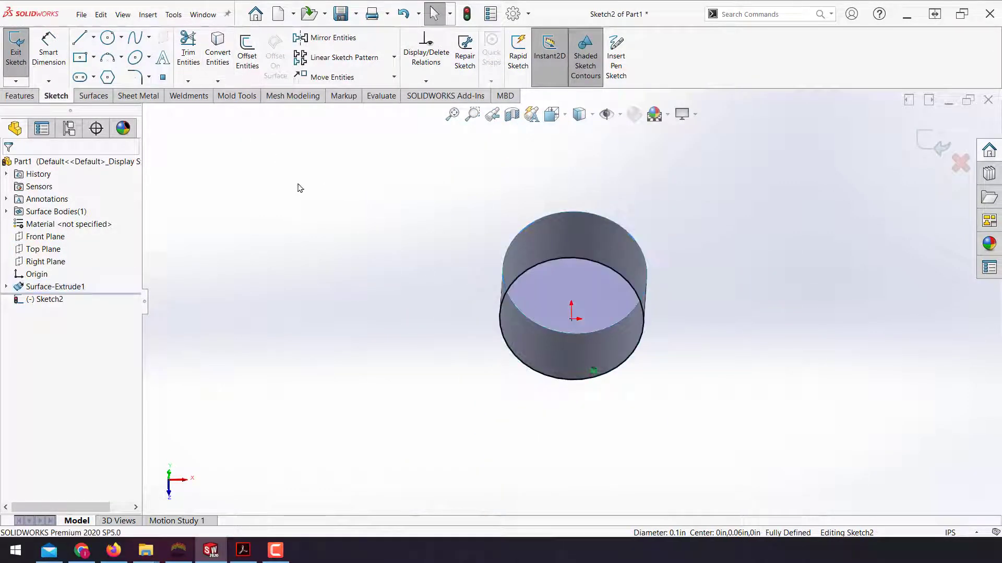
click(934, 144)
Create a helix on the circle with 0.02 in pitch, 3 revolutions, 0° start angle.
click(23, 99)
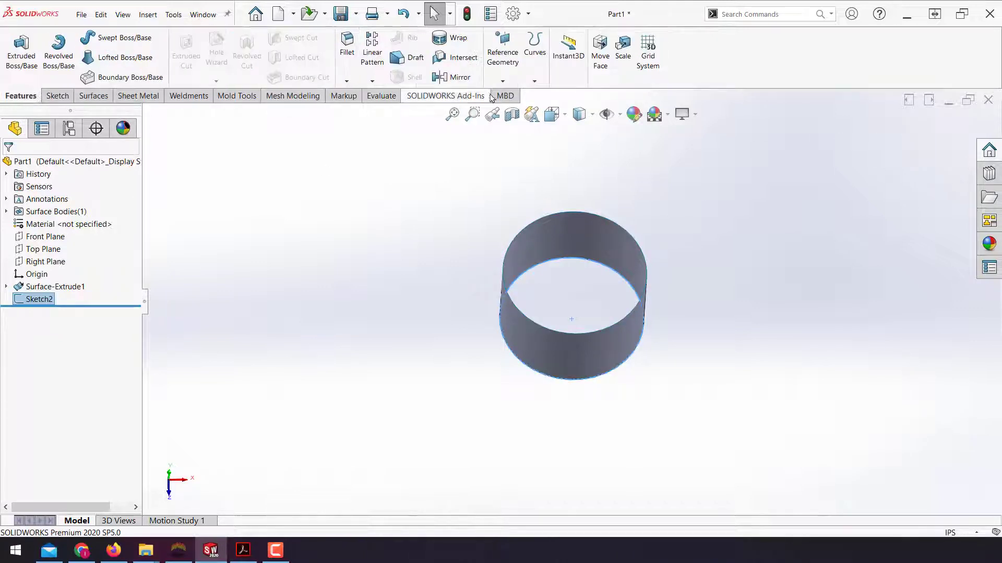
click(535, 81)
click(566, 160)
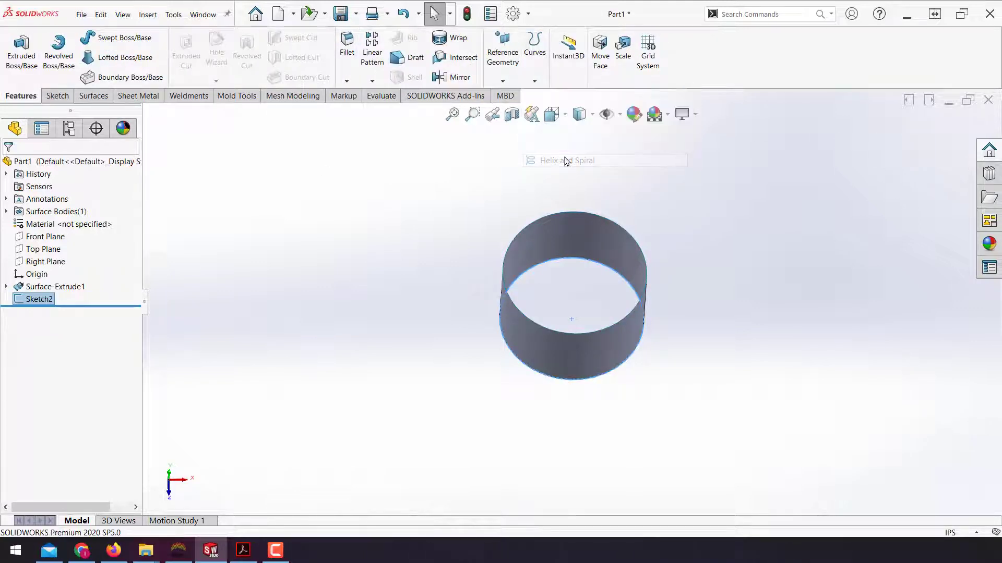
click(73, 275)
text(0.03)
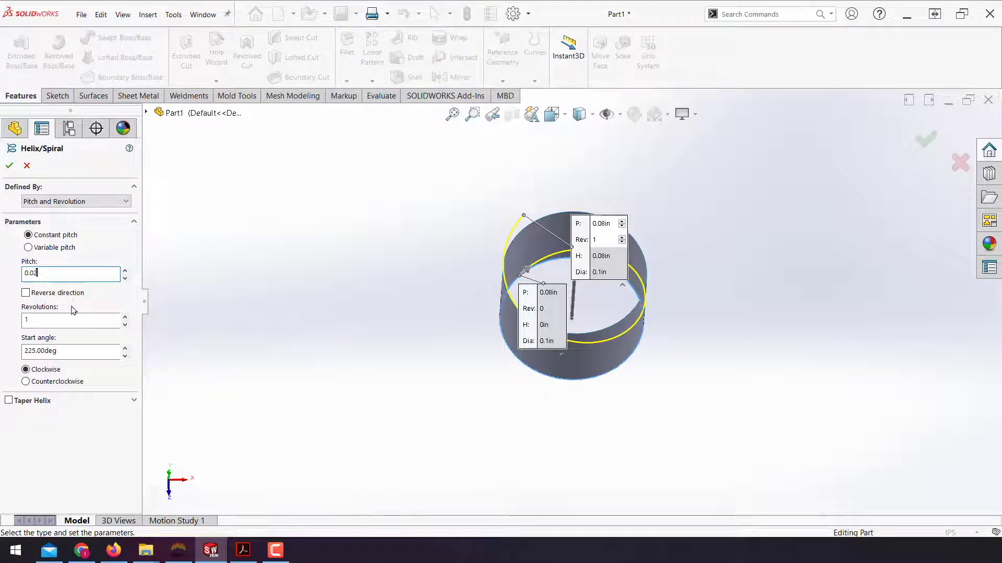
click(68, 318)
text(3)
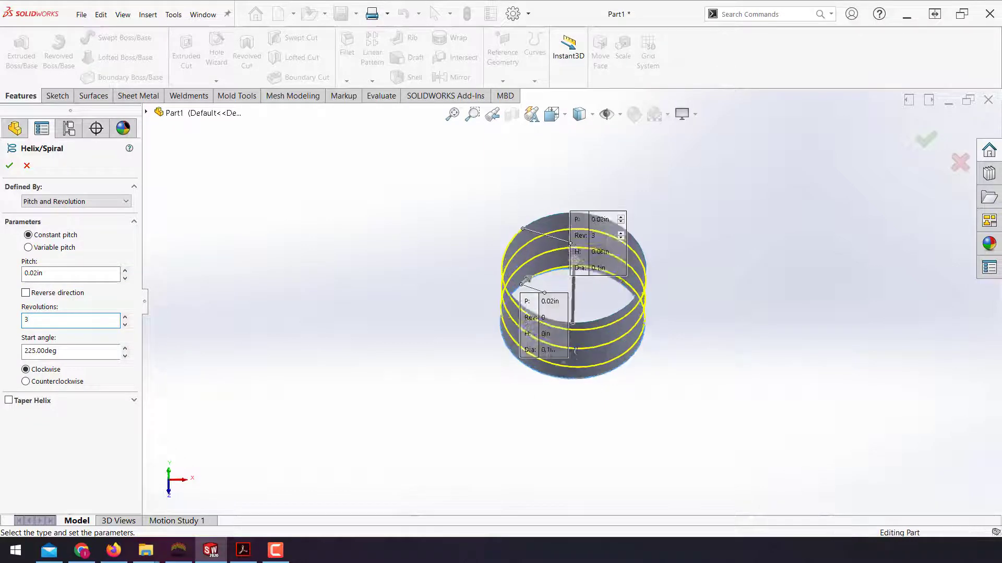
middle_drag(499, 356, 393, 308)
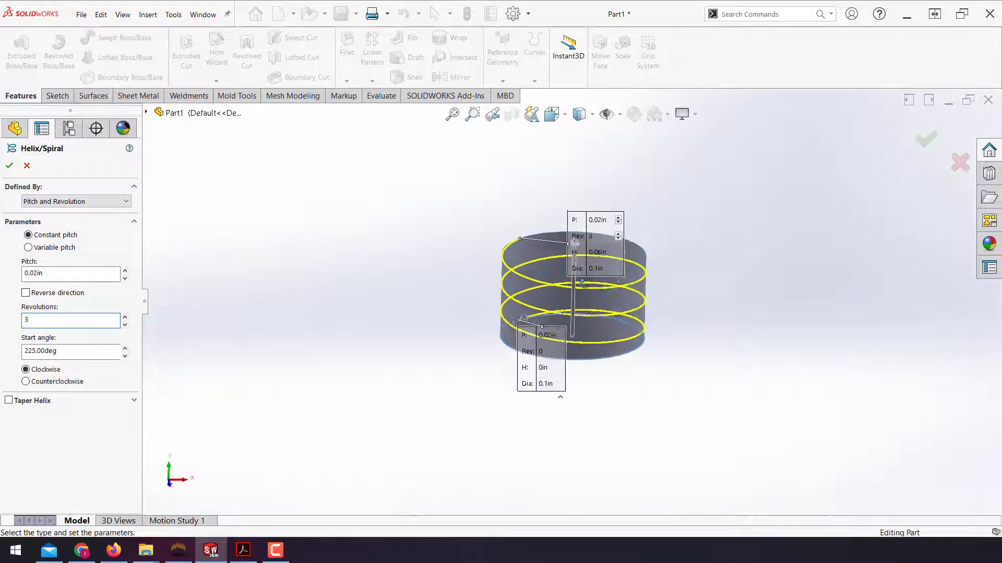
click(69, 351)
text(0)
key(Return)
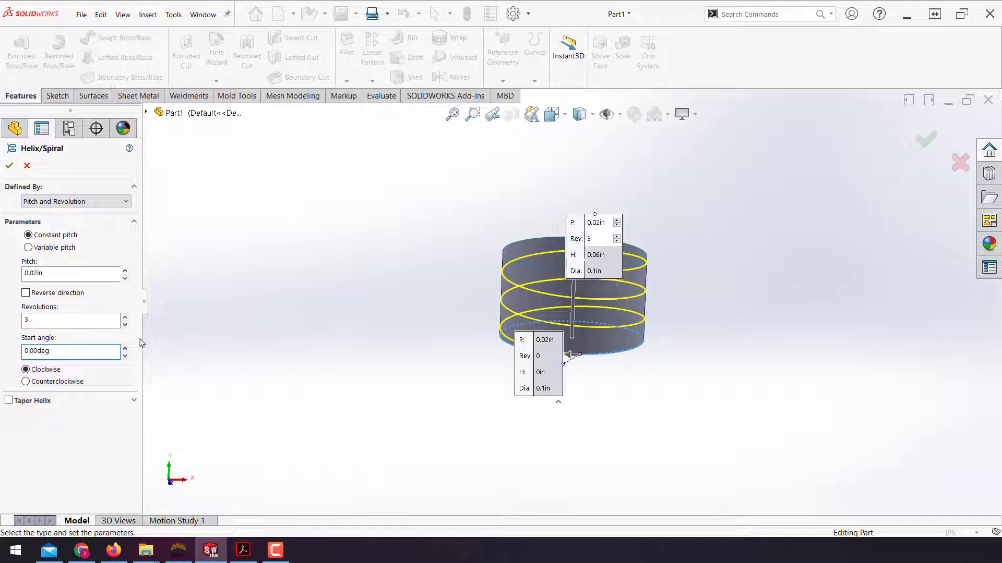
click(9, 167)
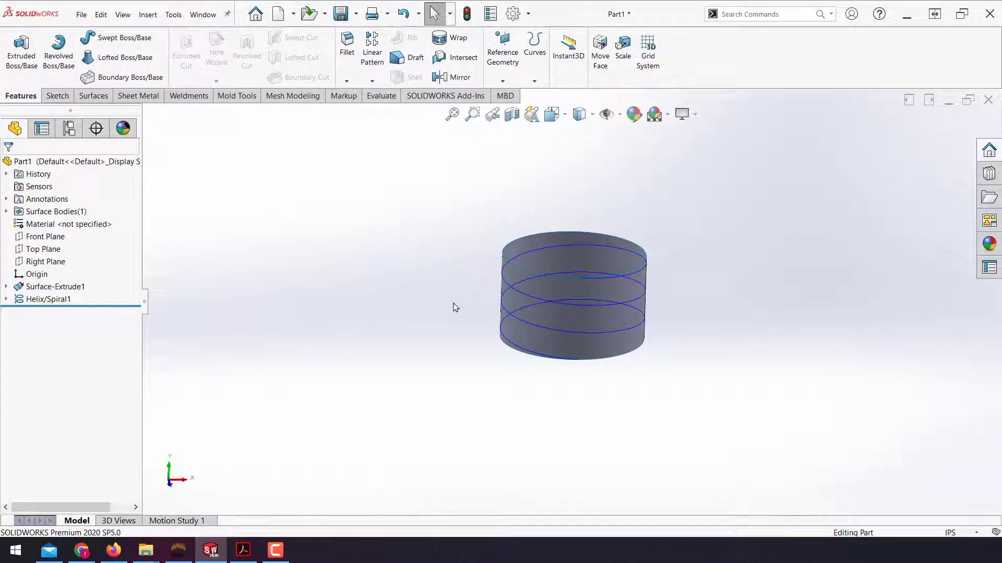
Sketch a short vertical line from the cylinder's bottom edge on the Top Plane.
click(43, 248)
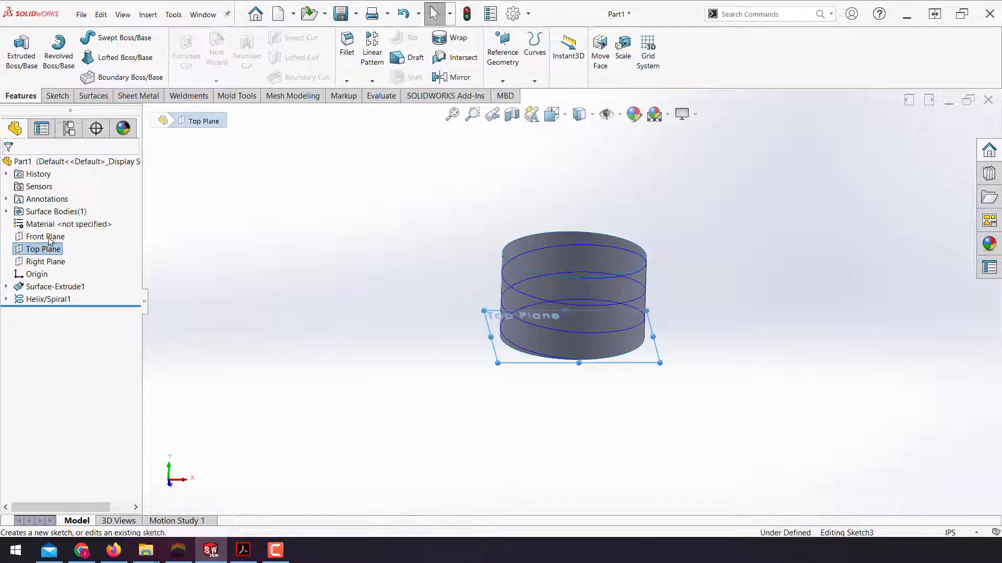
click(50, 231)
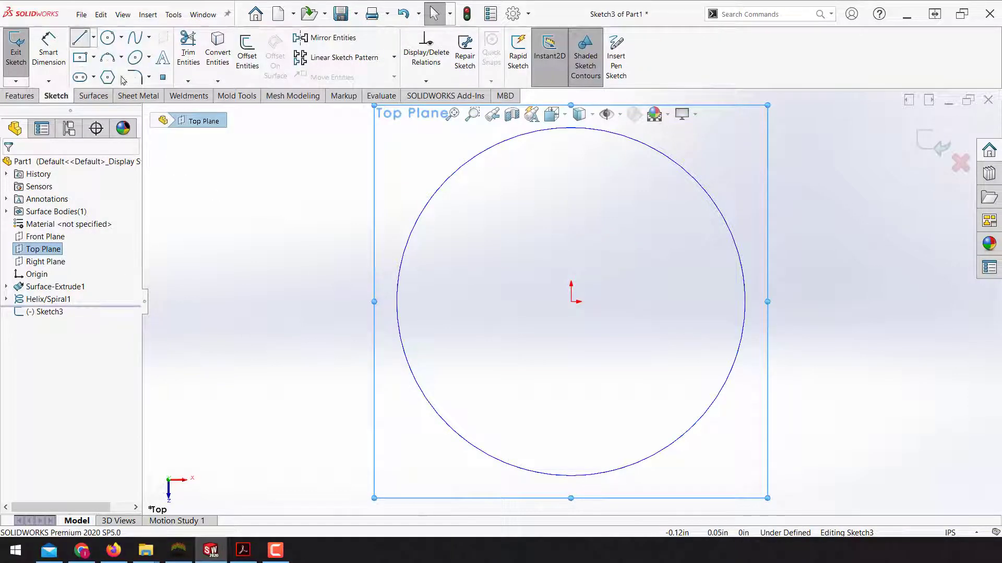
click(79, 38)
mouse_move(476, 311)
middle_down()
mouse_move(476, 249)
mouse_move(512, 253)
mouse_move(536, 280)
mouse_move(526, 254)
mouse_move(544, 324)
middle_up()
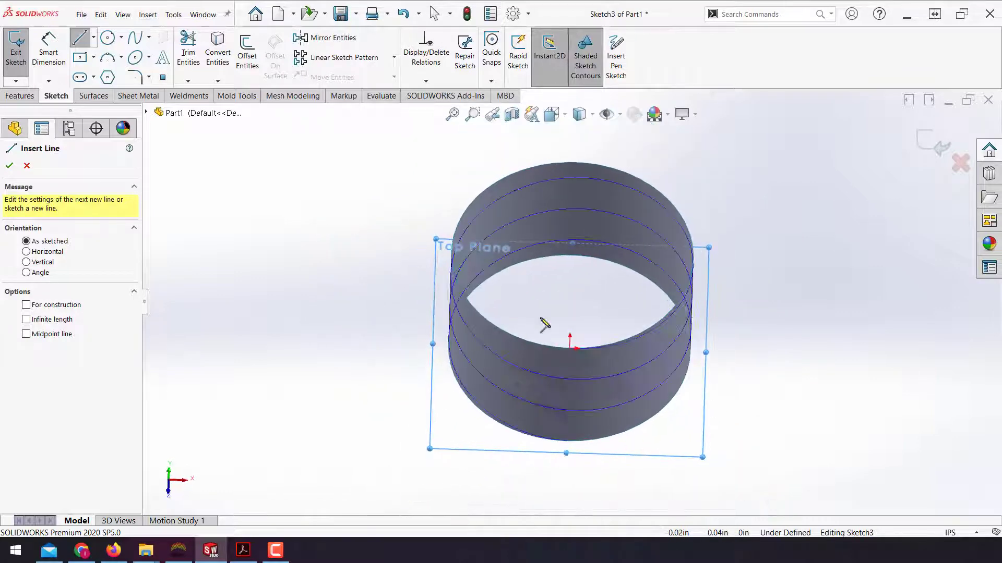
click(563, 441)
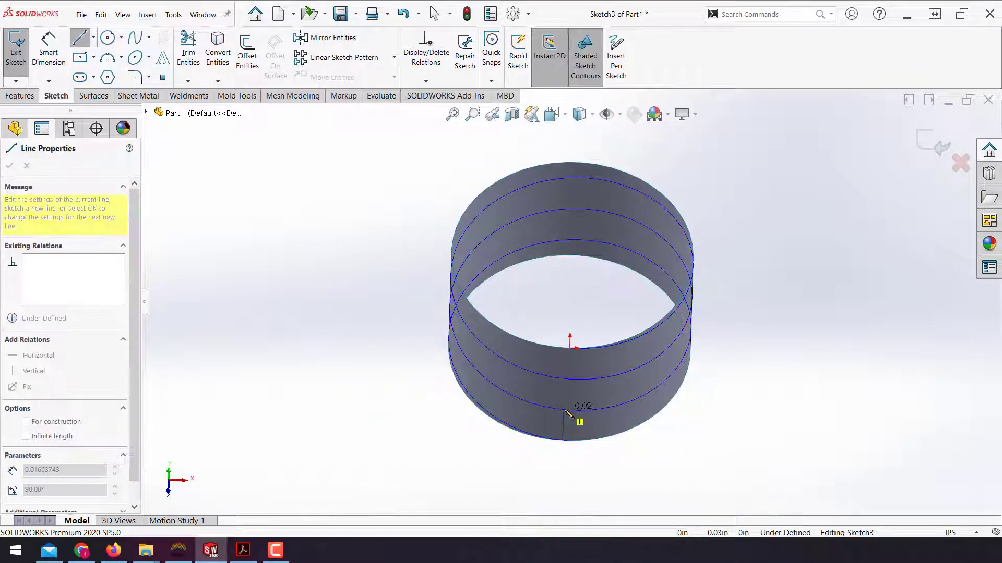
click(569, 412)
middle_drag(576, 386, 557, 445)
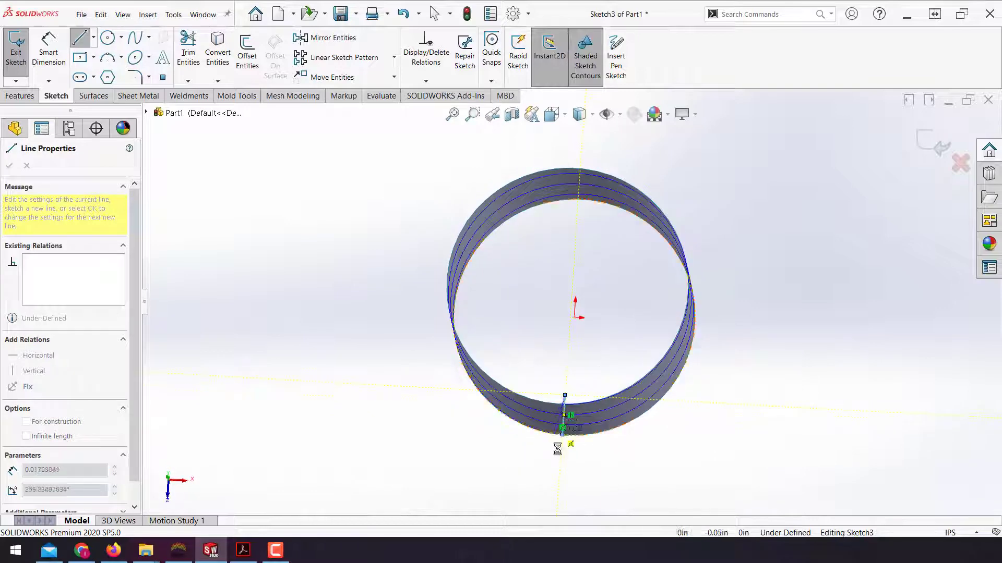
key(Escape)
middle_drag(550, 390, 588, 470)
scroll(588, 470, down, 5)
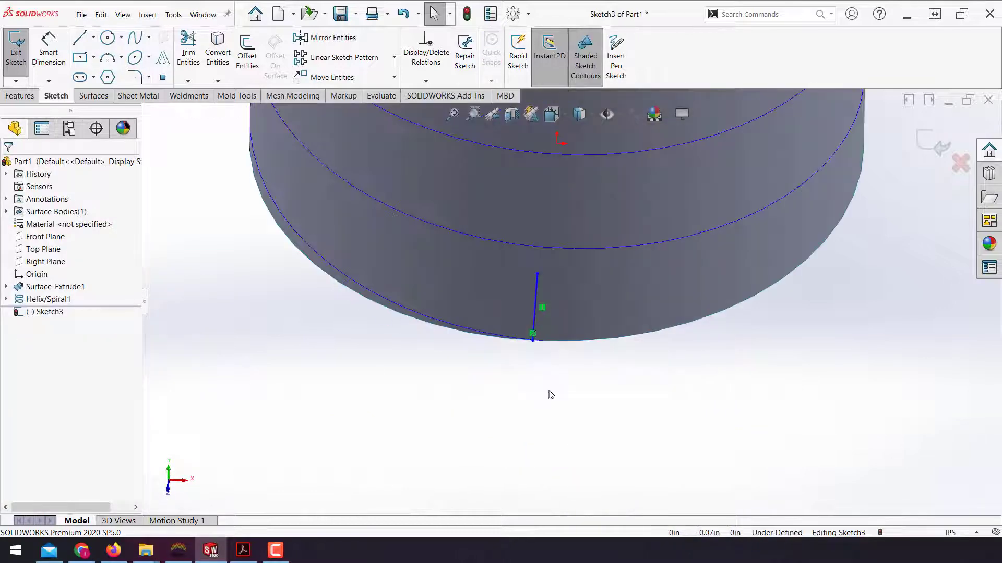
Pierce the line's bottom endpoint onto the band's lower edge.
click(533, 341)
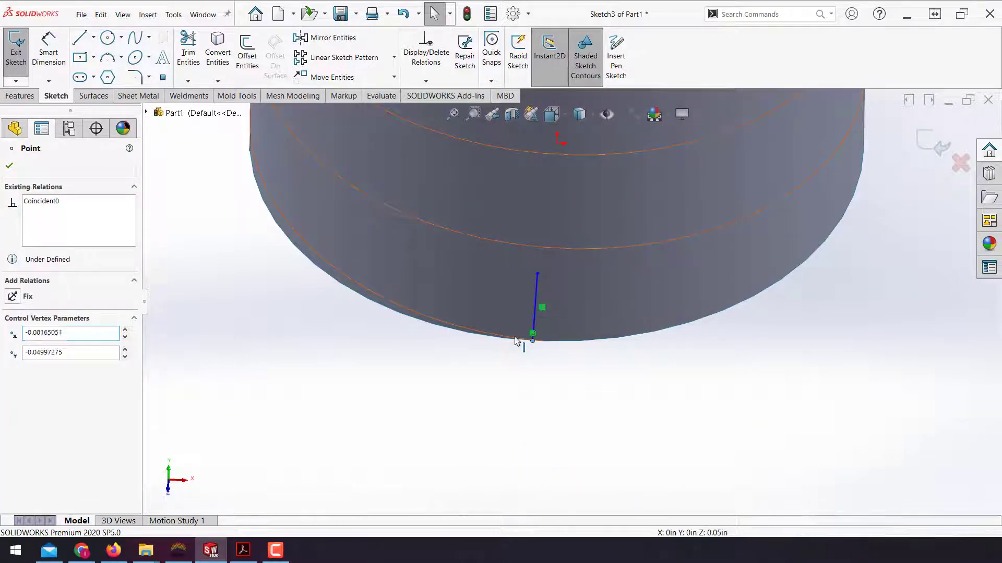
ctrl+click(520, 339)
click(12, 350)
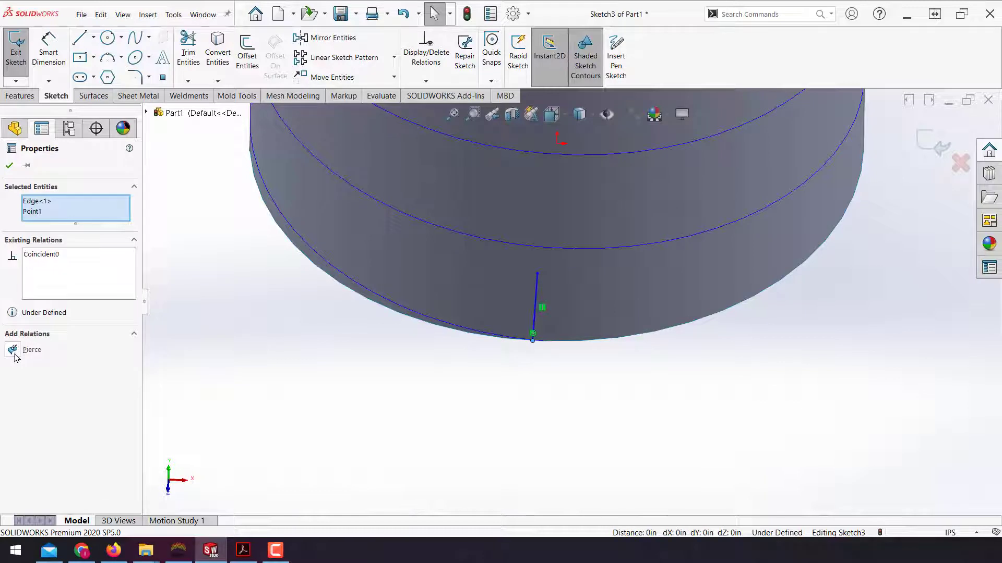
click(344, 382)
Dimension the line to 0.01 in long and exit the sketch.
key(d)
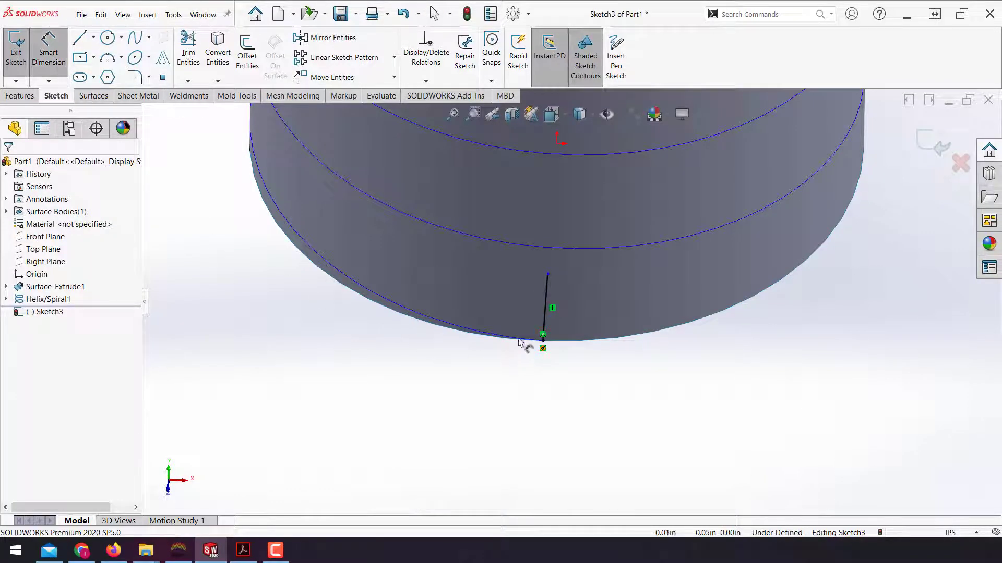
click(546, 315)
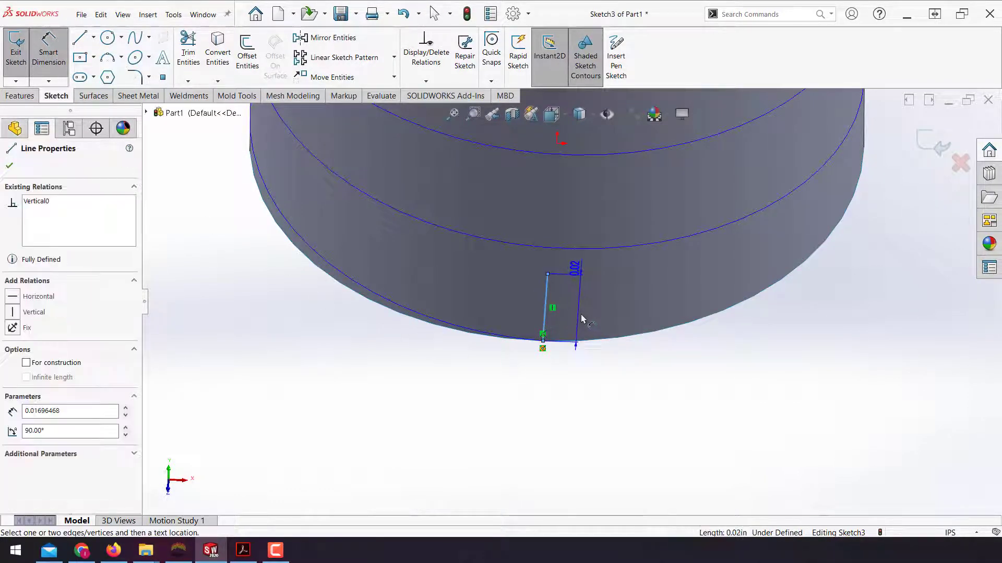
click(582, 318)
text(0)
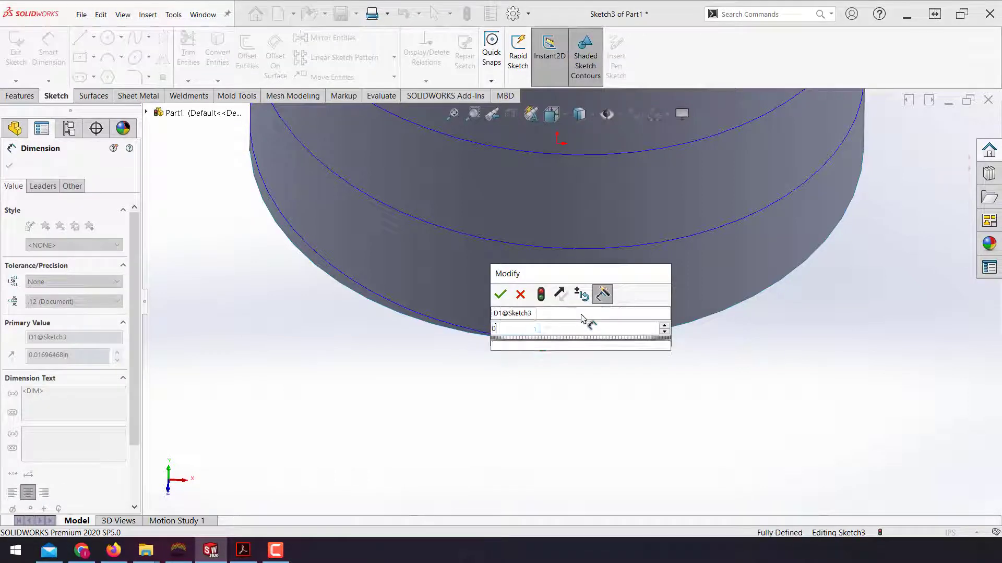
text(.1)
key(Return)
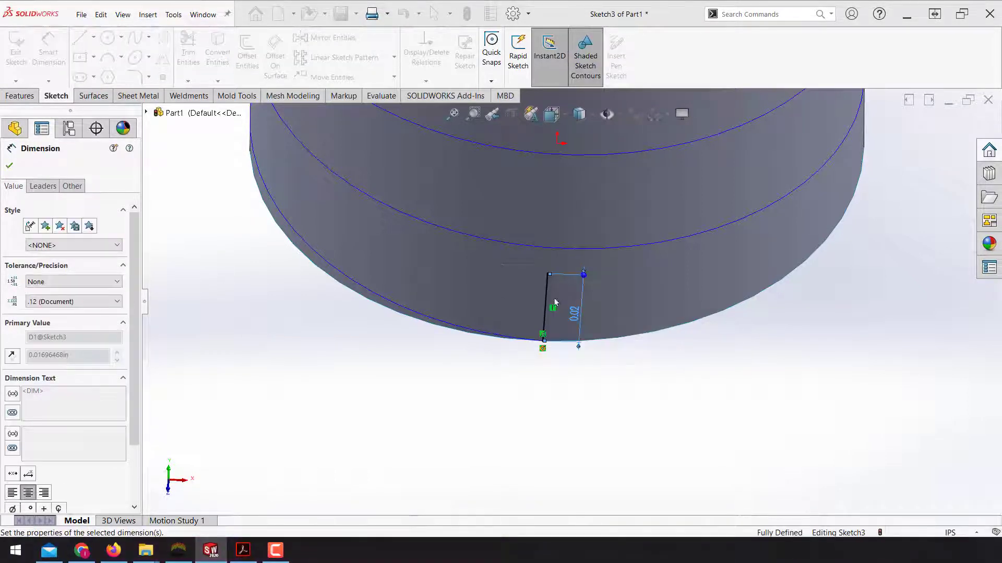
scroll(545, 295, up, 5)
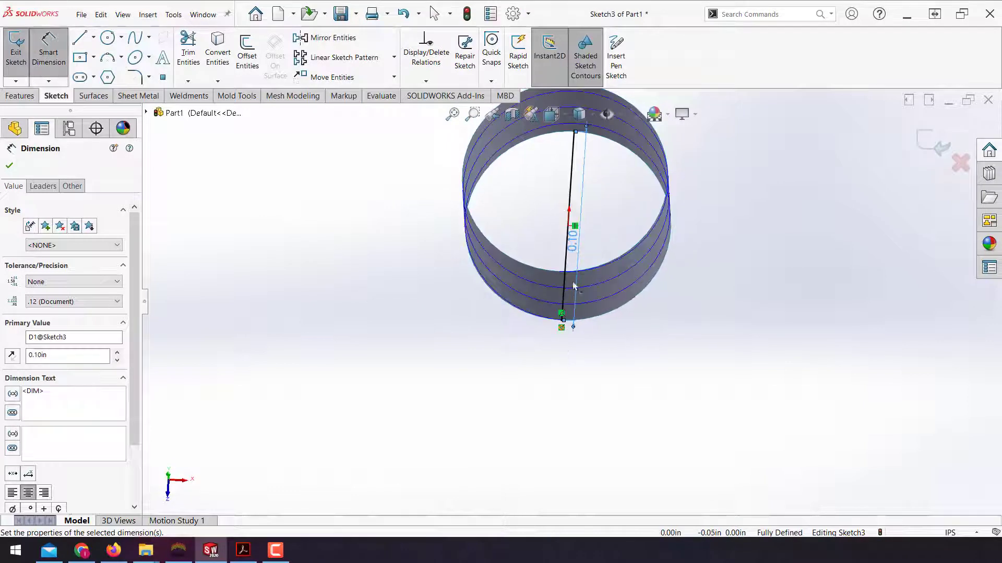
middle_drag(577, 250, 577, 297)
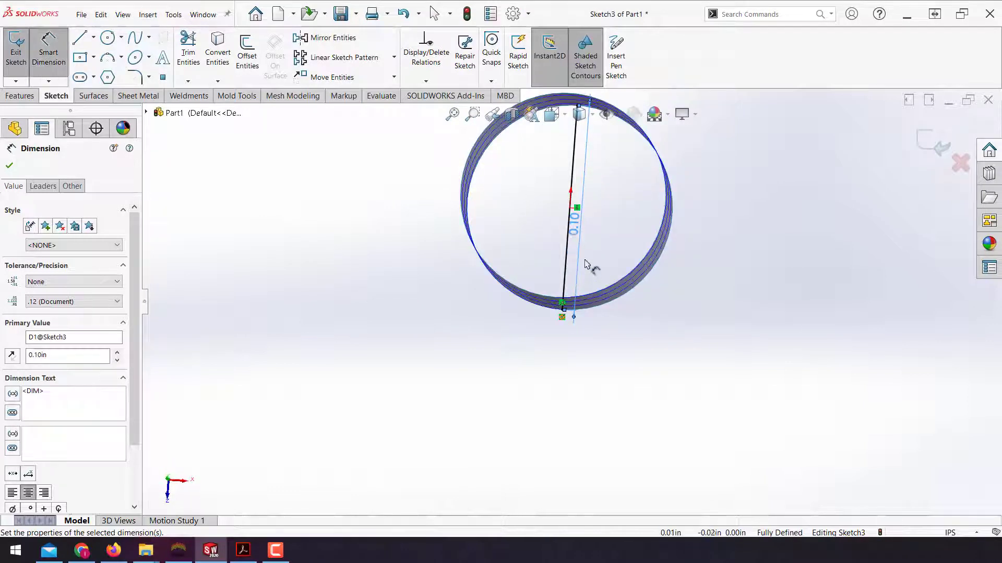
key(Escape)
double_click(573, 224)
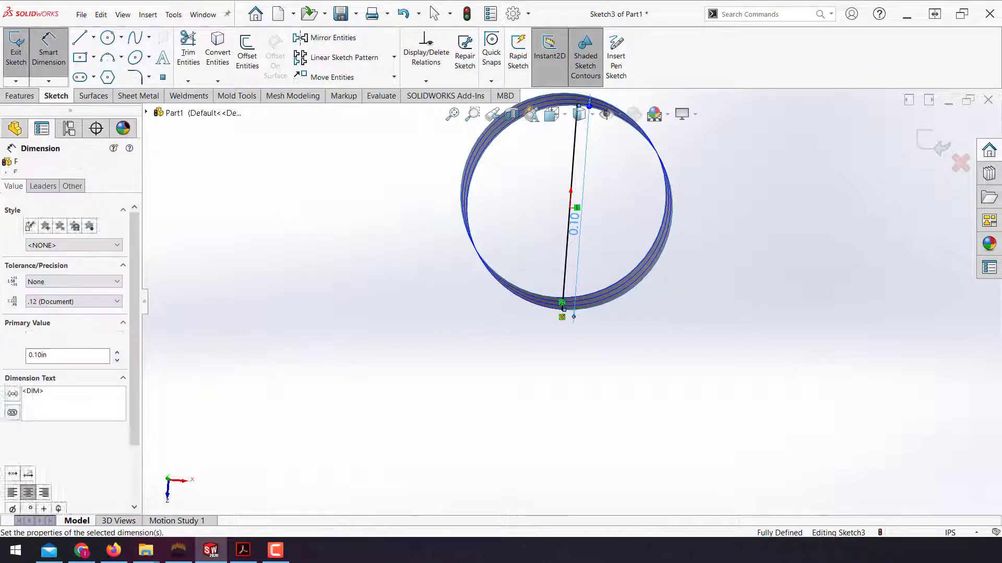
text(0.01)
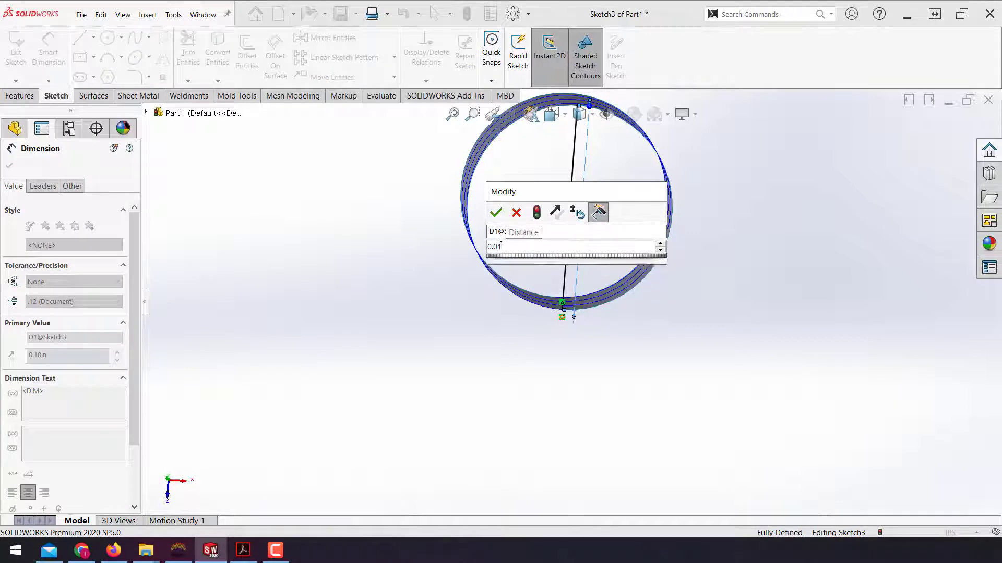
key(Return)
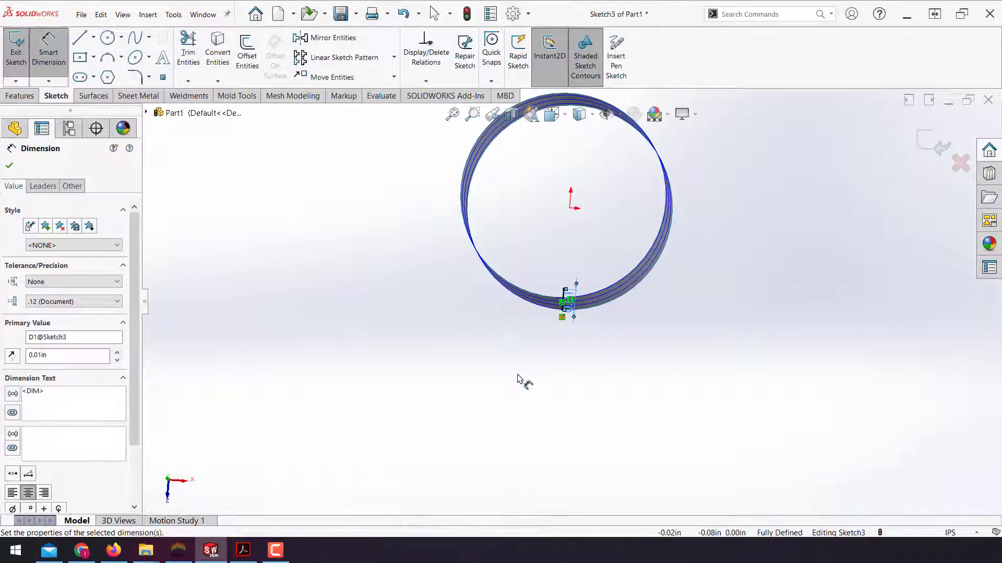
click(922, 150)
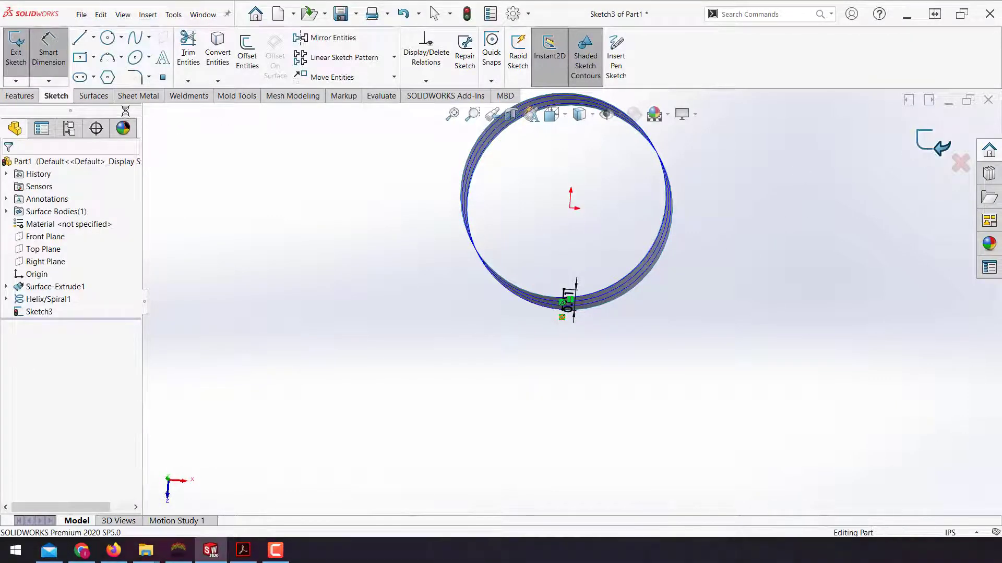
click(102, 101)
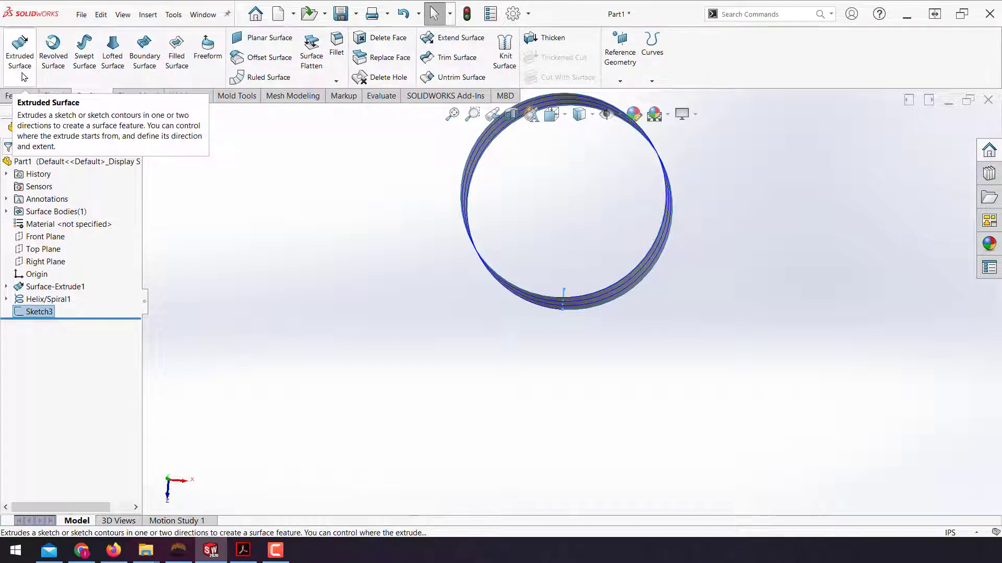
Extrude the short line as a 0.02 in Blind surface strip (Surface-Extrude2).
click(20, 52)
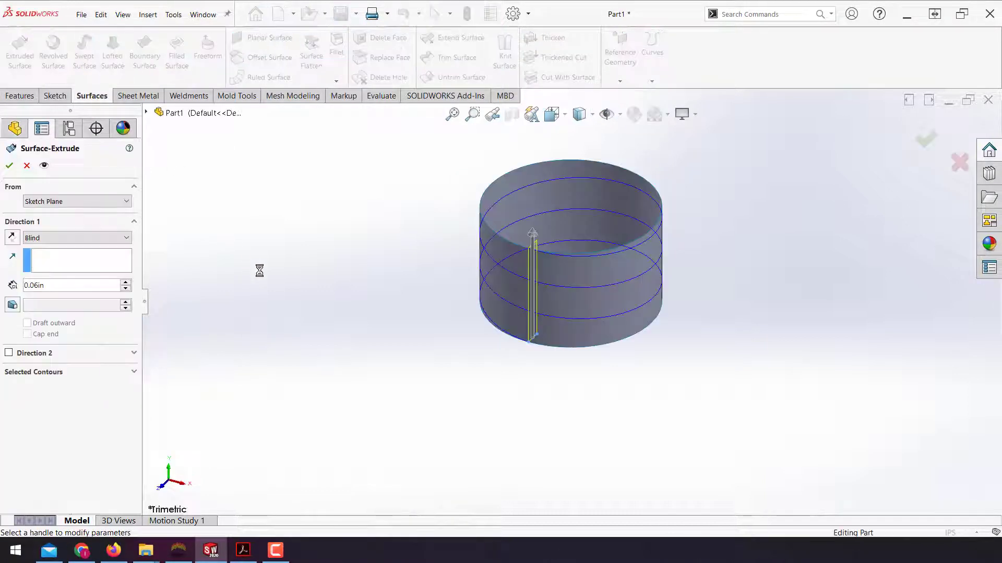
click(35, 284)
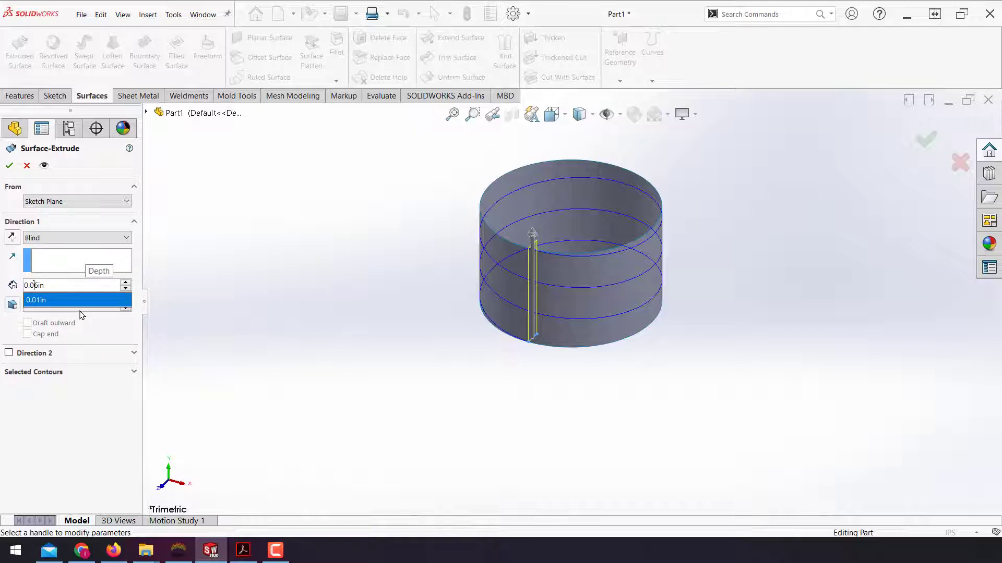
key(Right)
key(Delete)
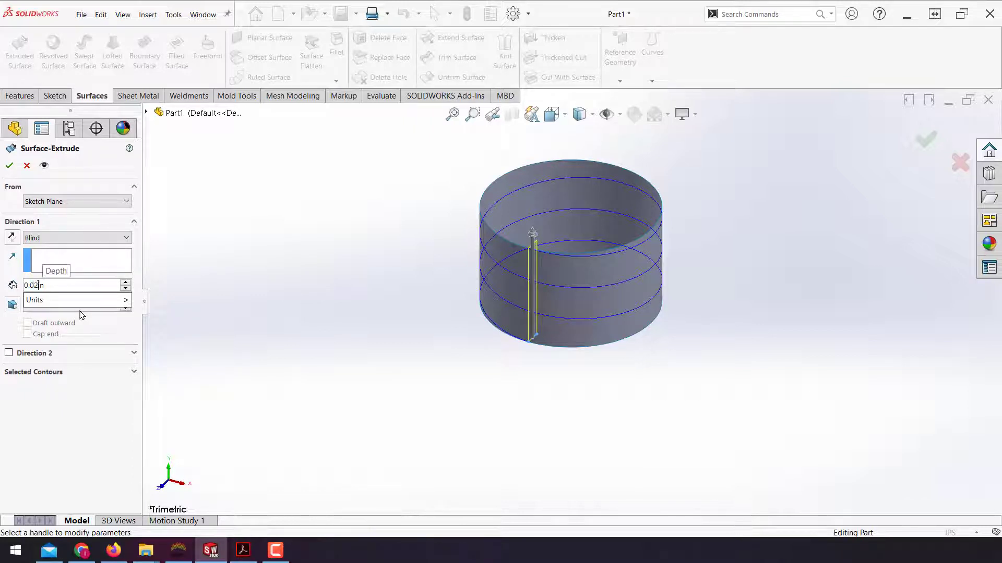
key(Return)
key(Return)
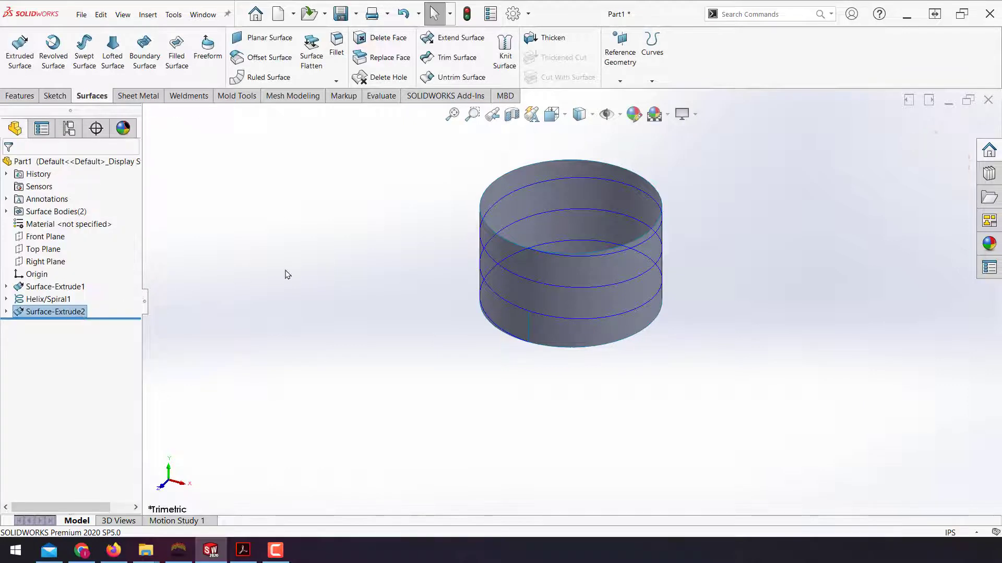
click(20, 96)
Start a Curve Driven Pattern along the helix with 61 instances.
click(372, 81)
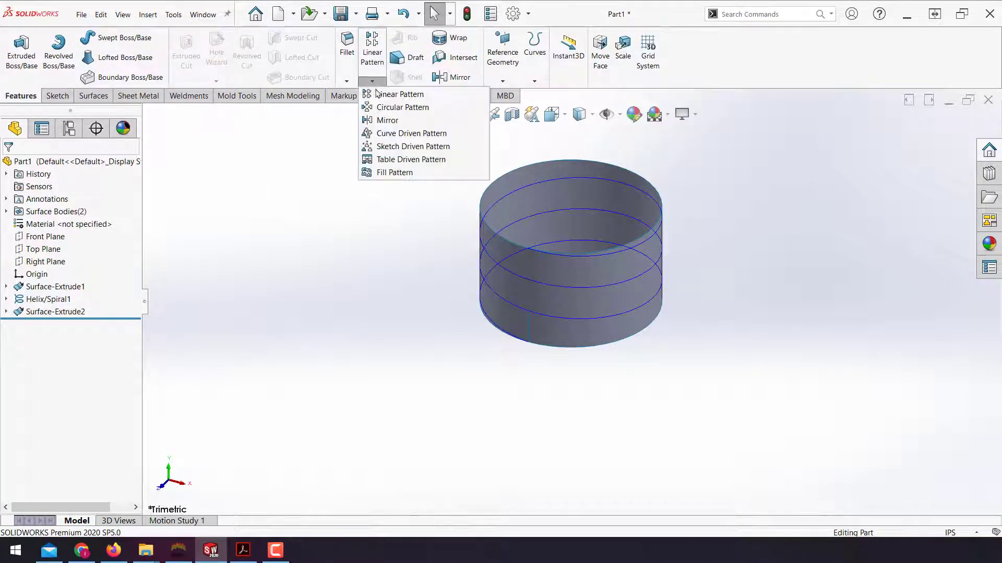
click(388, 136)
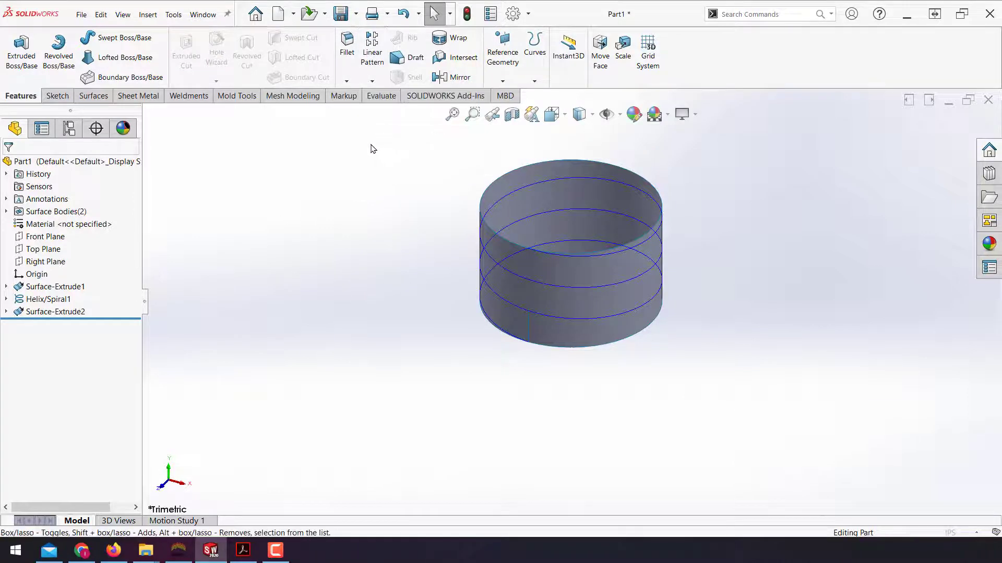
click(513, 273)
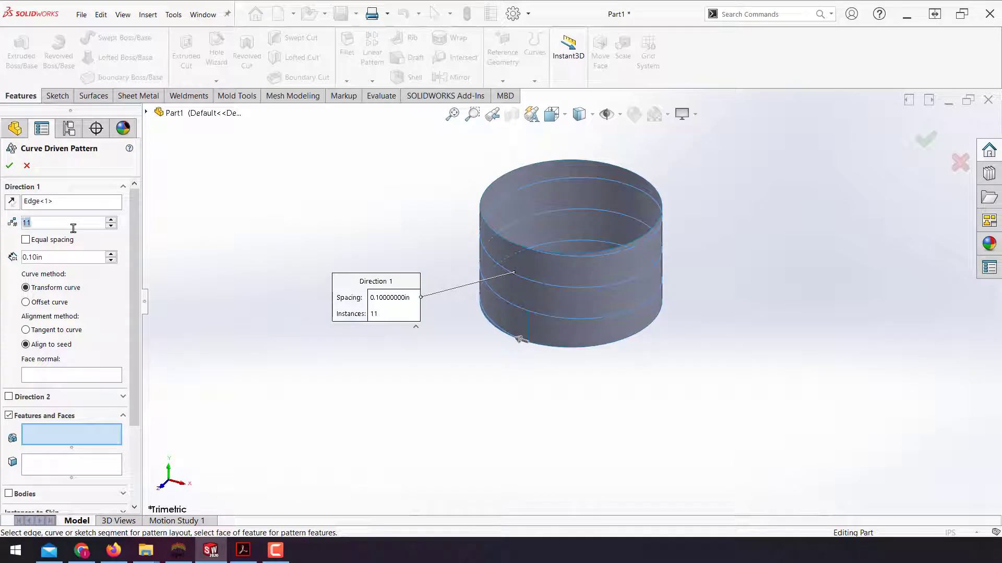
text(6)
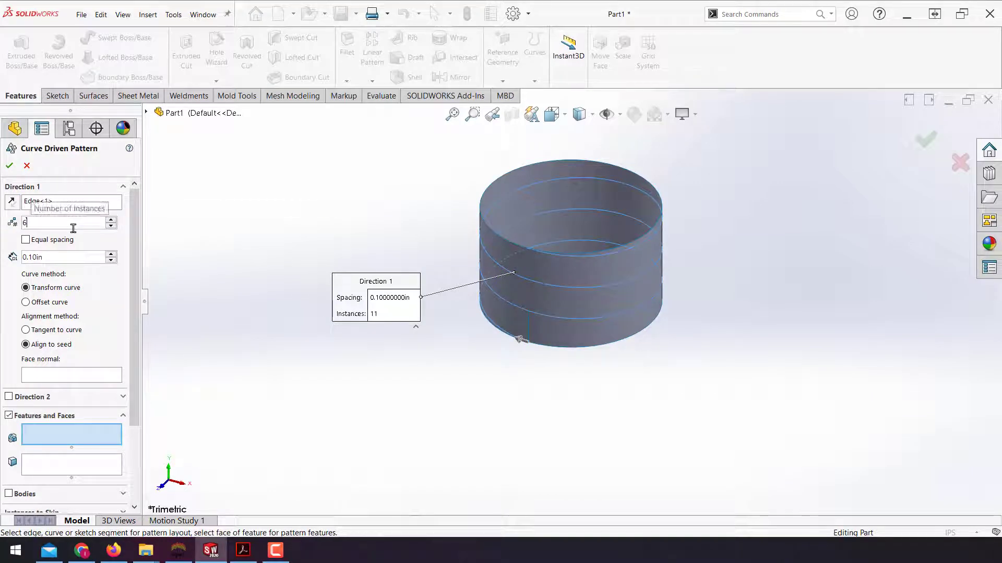
text(1)
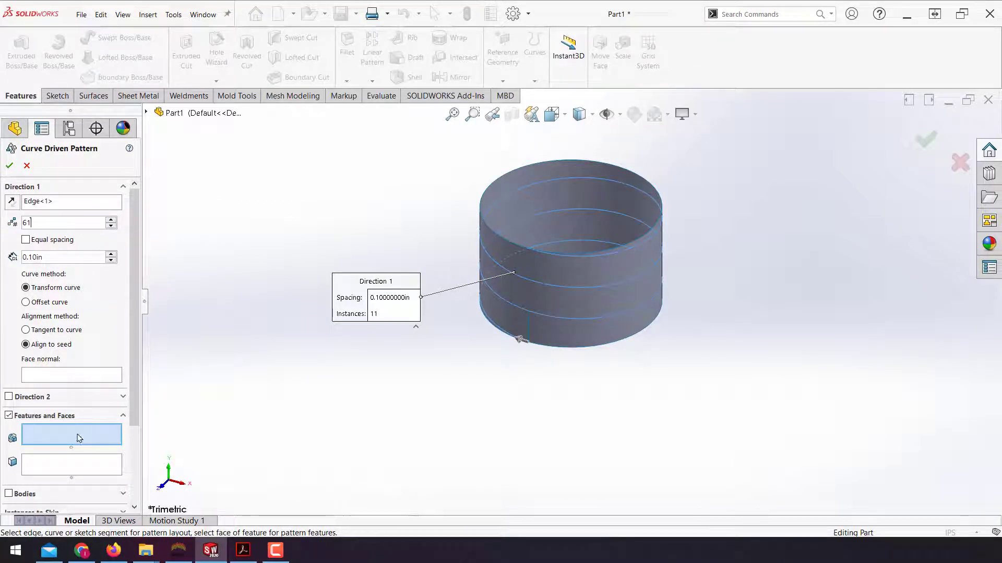
Pattern the Surface-Extrude2 strip as a body, keeping copies tangent to the curve.
click(9, 416)
click(9, 435)
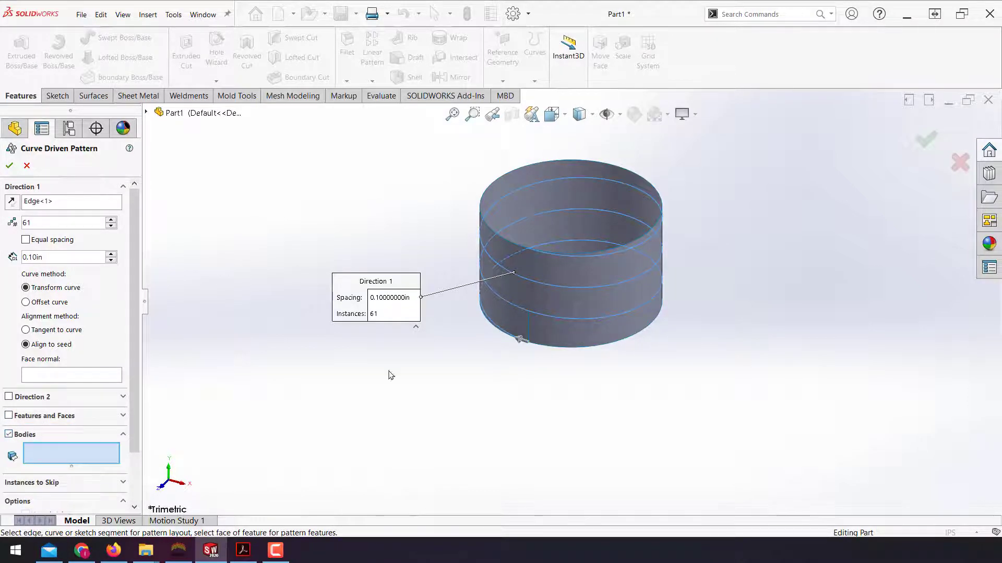
scroll(516, 325, down, 5)
middle_drag(526, 325, 523, 414)
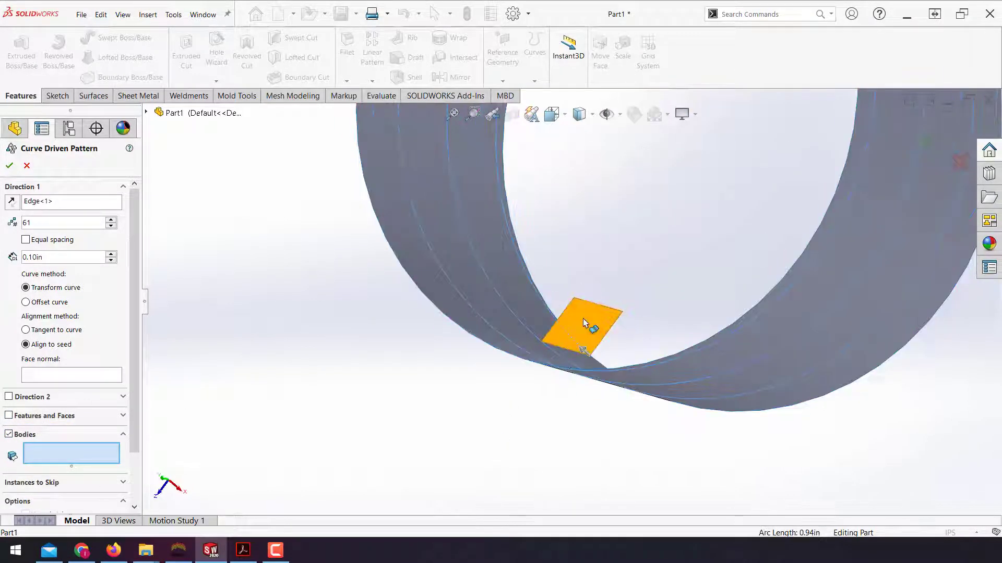
click(583, 352)
middle_drag(583, 353, 574, 311)
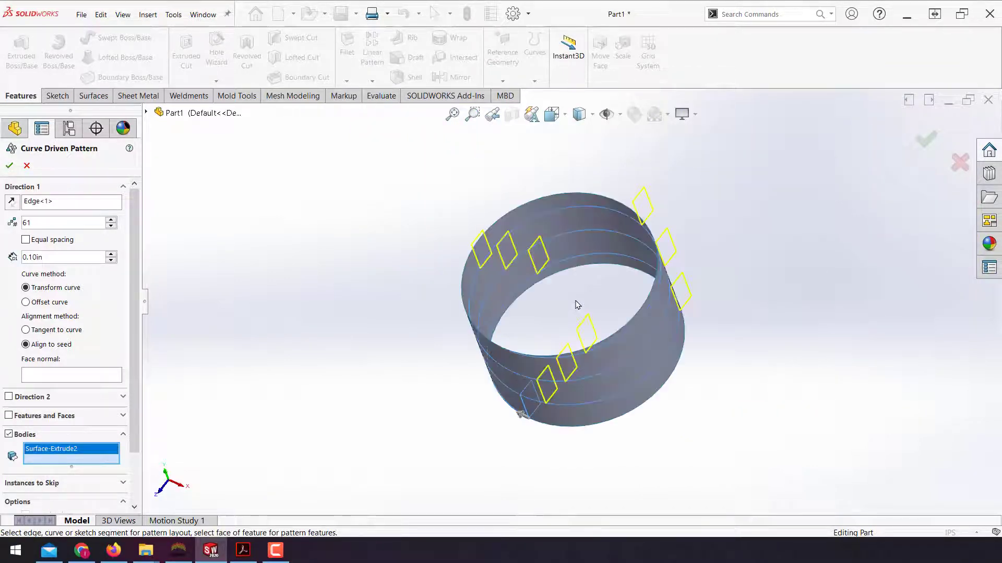
middle_drag(574, 302, 528, 329)
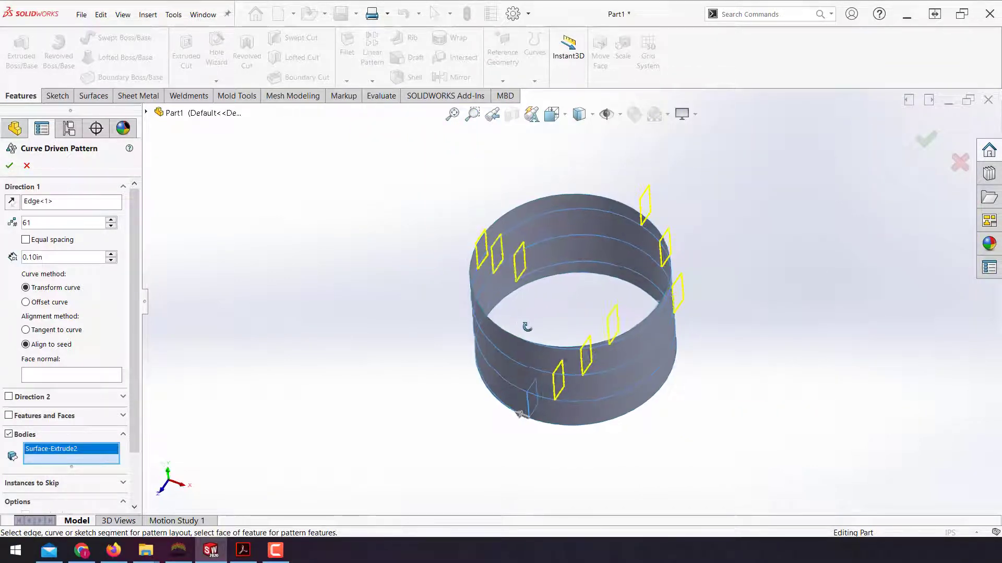
click(47, 332)
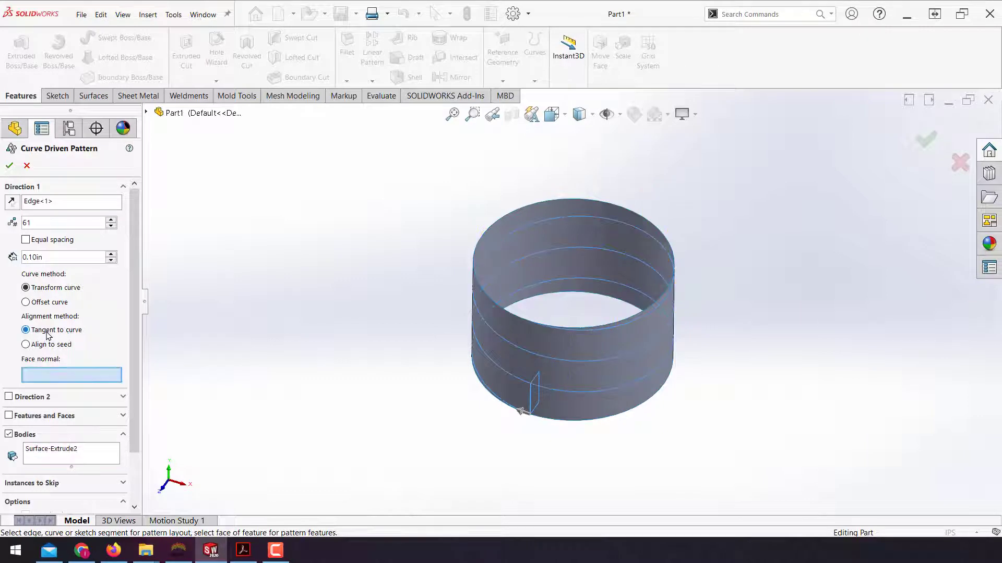
Use the band face as face normal, space the 61 copies equally, and accept CrvPattern1.
click(543, 337)
middle_drag(531, 376, 531, 339)
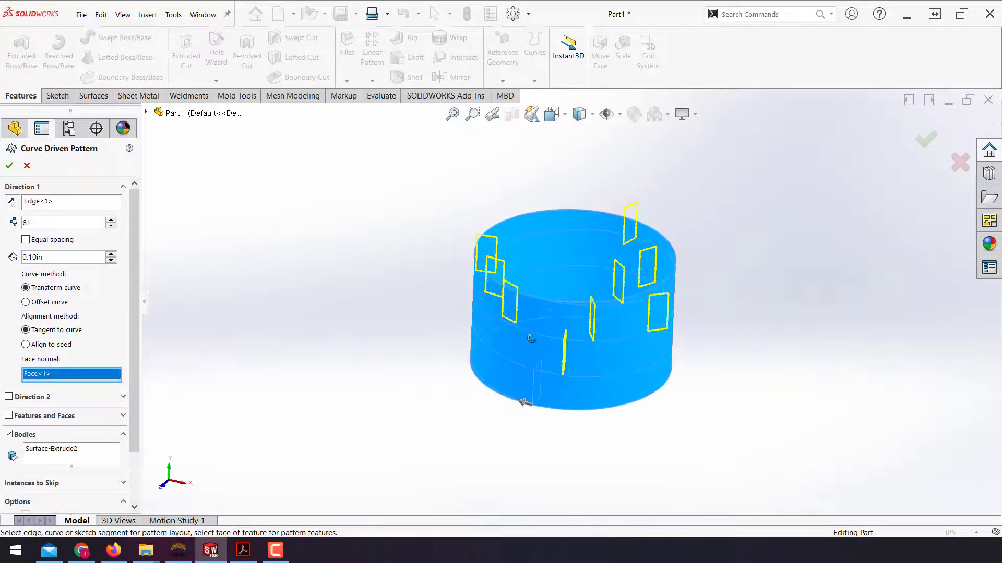
click(27, 241)
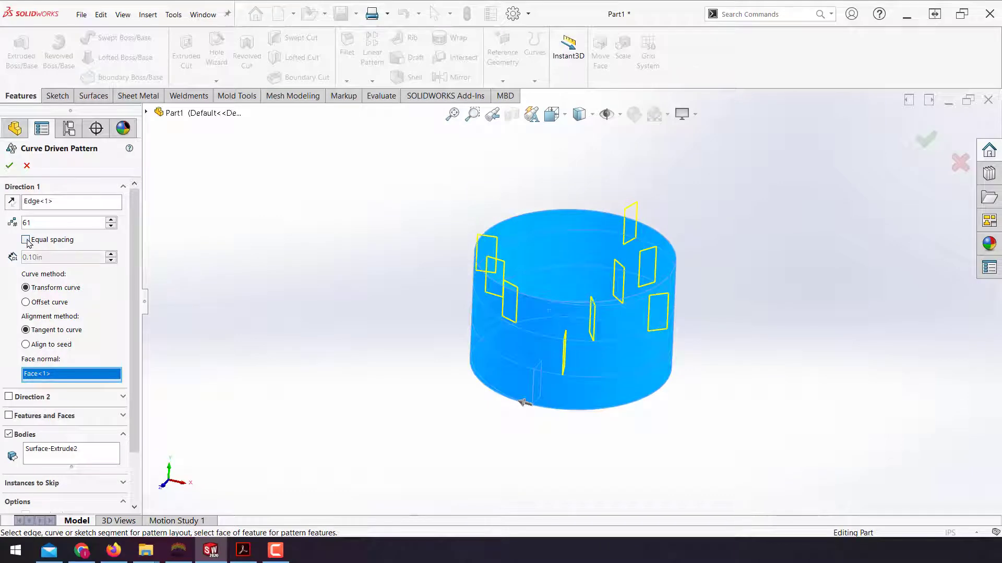
middle_drag(276, 313, 272, 349)
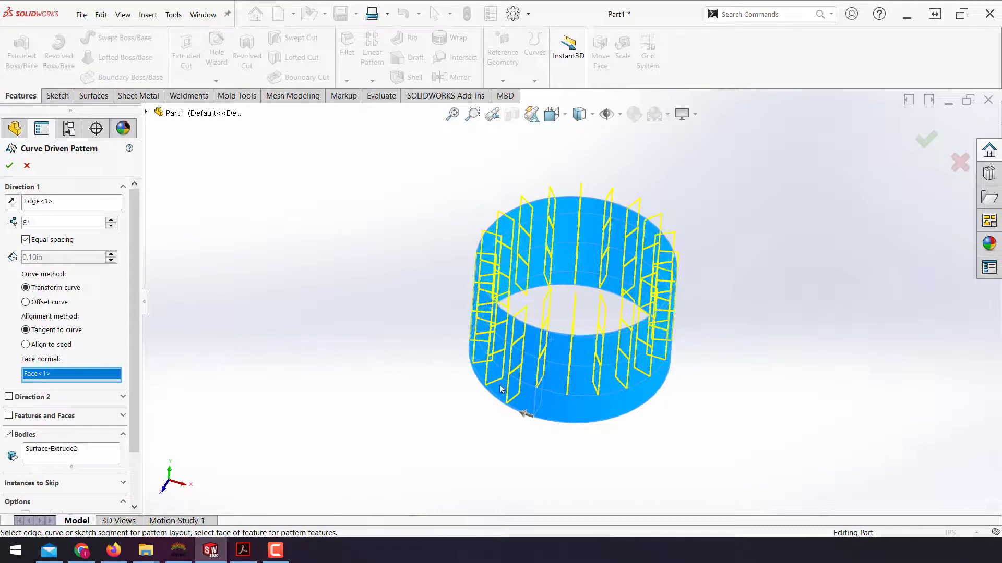
mouse_move(600, 396)
middle_down()
mouse_move(624, 313)
mouse_move(604, 357)
middle_up()
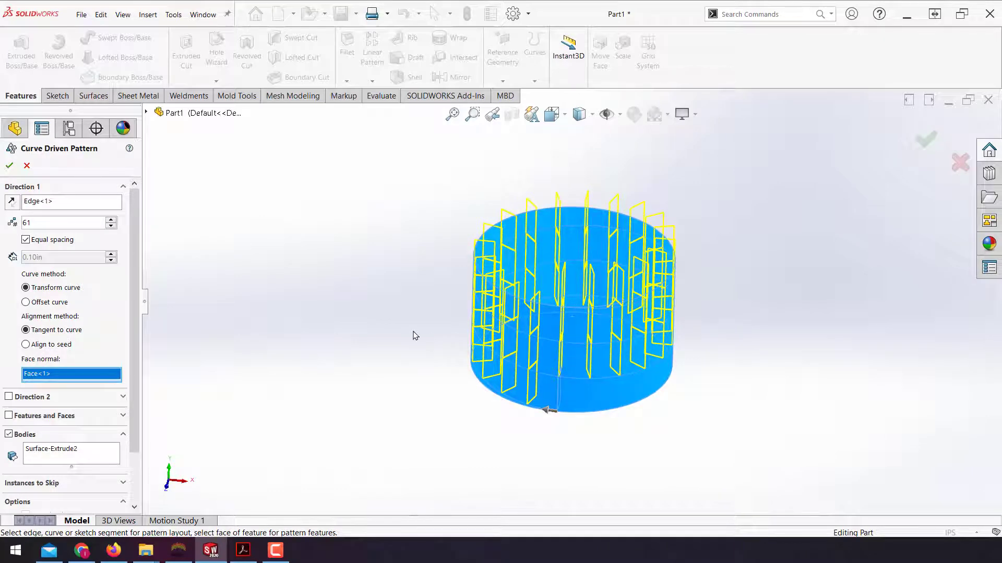
middle_drag(415, 336, 381, 320)
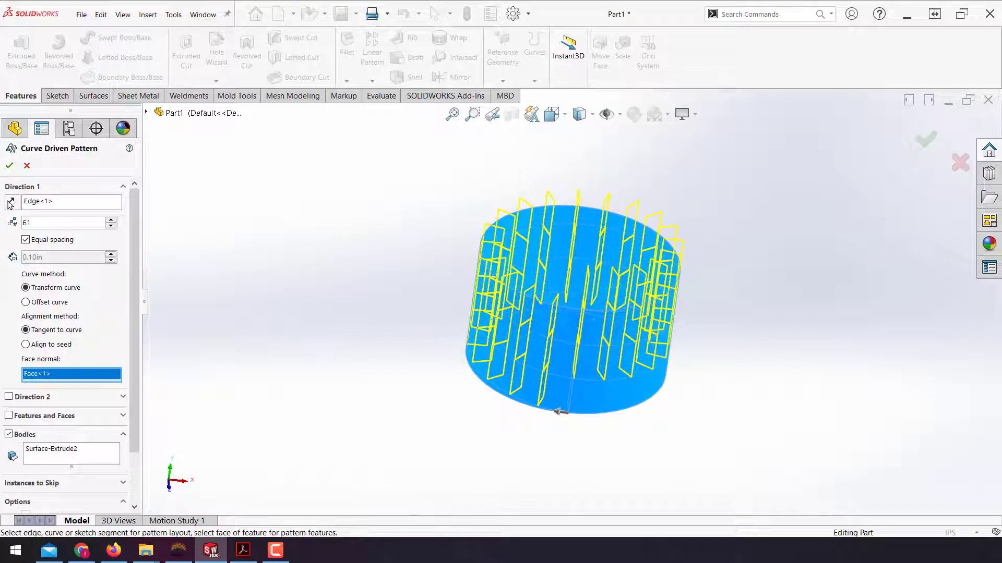
click(9, 166)
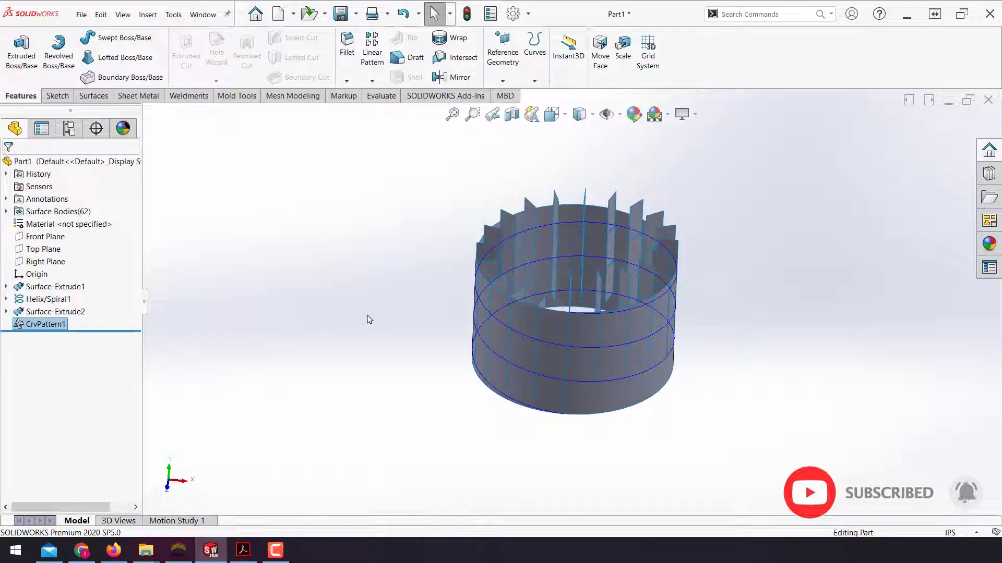
Hide the Surface-Extrude1 cylinder body, leaving the strips and helix visible.
click(610, 333)
right_click(611, 332)
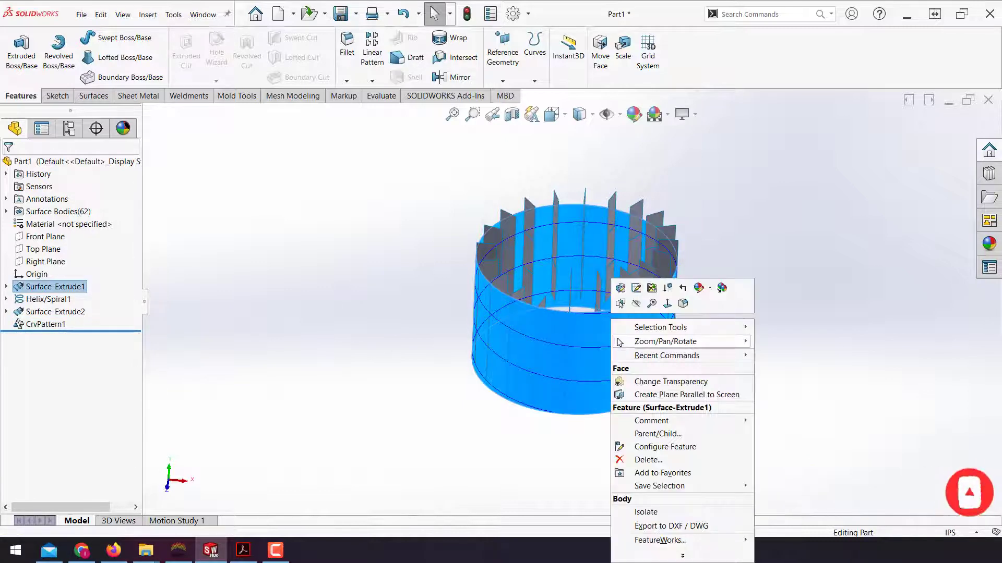
click(635, 303)
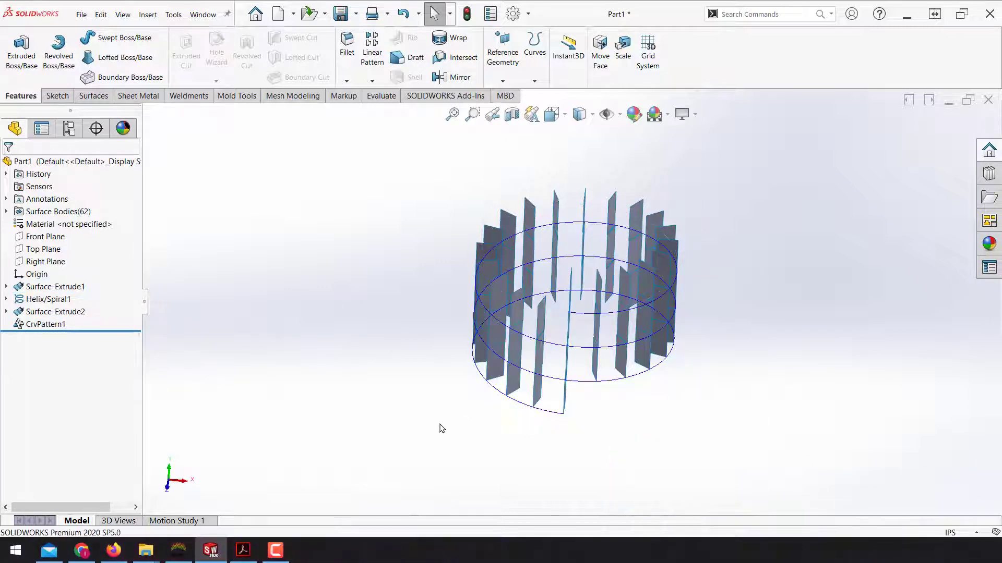
mouse_move(509, 403)
middle_down()
mouse_move(504, 373)
mouse_move(416, 369)
mouse_move(671, 415)
mouse_move(689, 406)
middle_up()
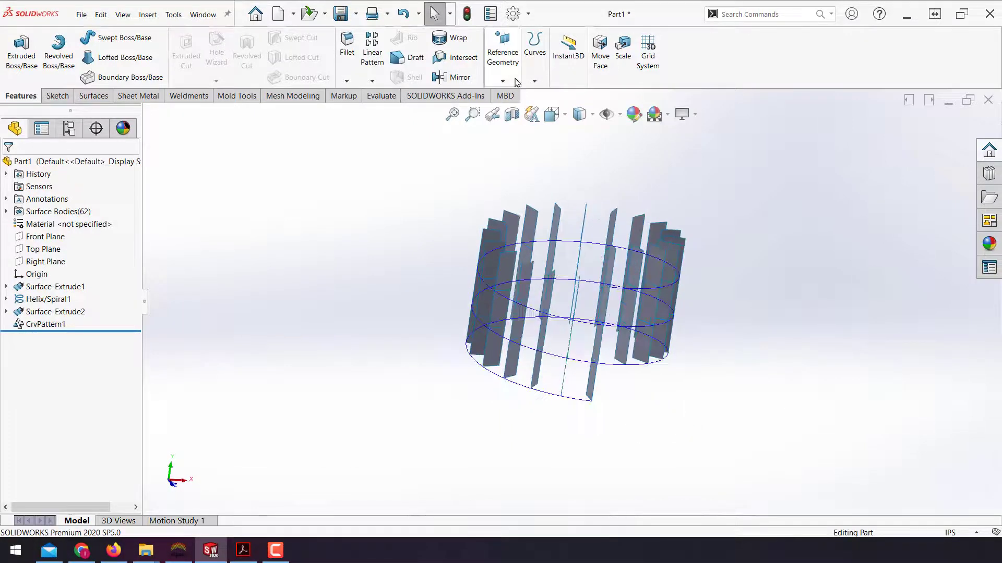
click(531, 79)
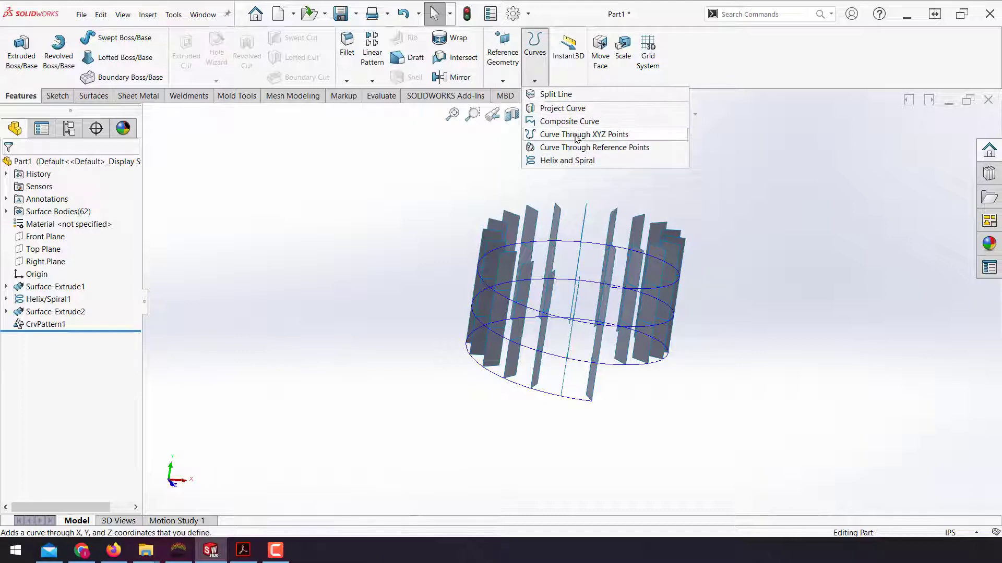
Begin a Curve Through Reference Points through the first strip-corner vertices.
click(589, 148)
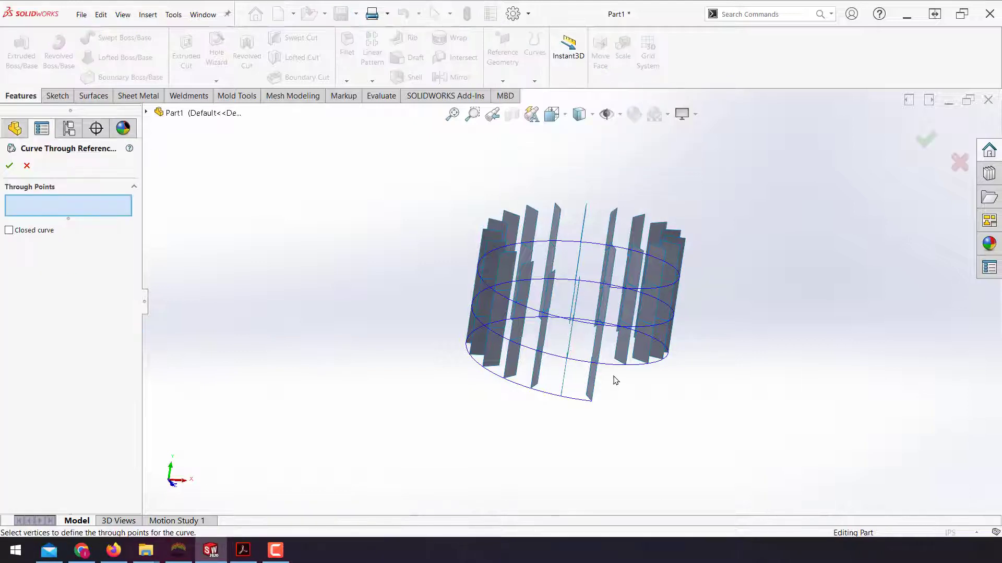
middle_drag(616, 380, 599, 384)
scroll(588, 407, down, 4)
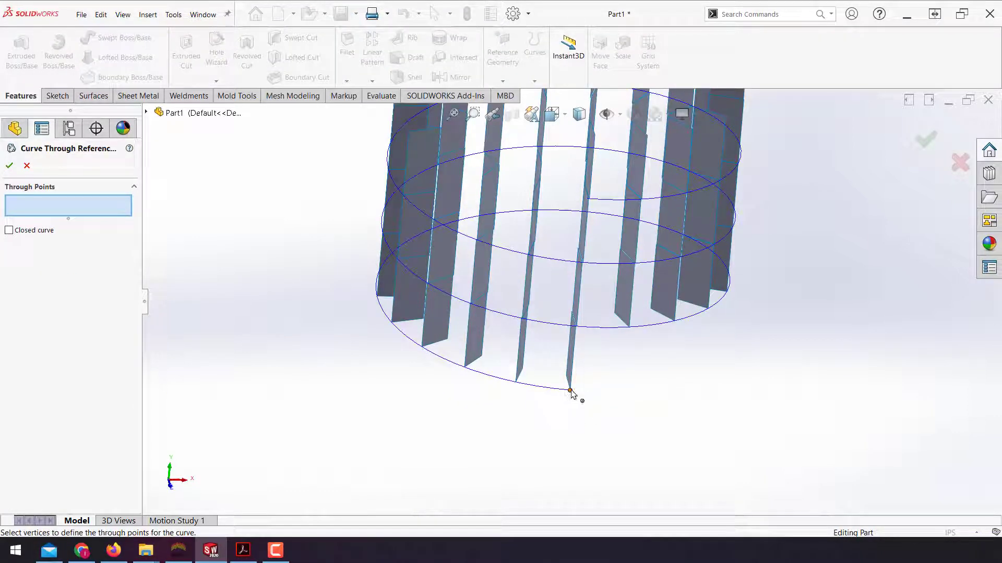
click(570, 391)
click(523, 319)
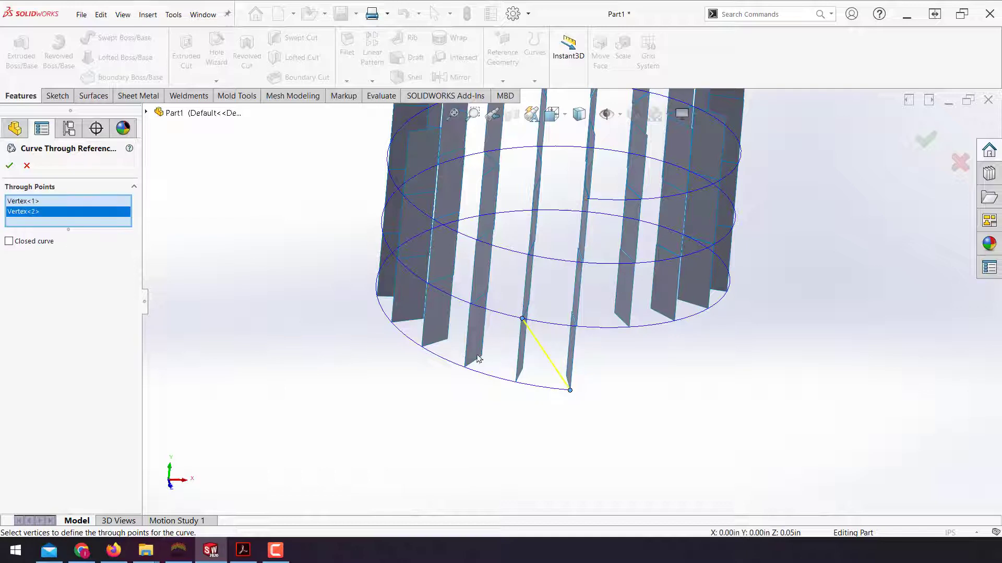
middle_drag(471, 374, 484, 371)
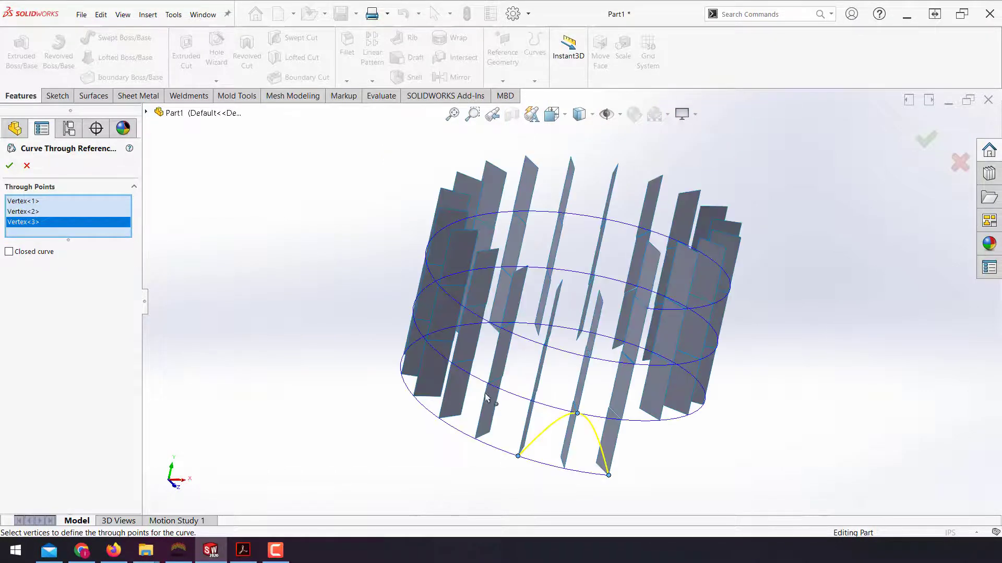
click(488, 385)
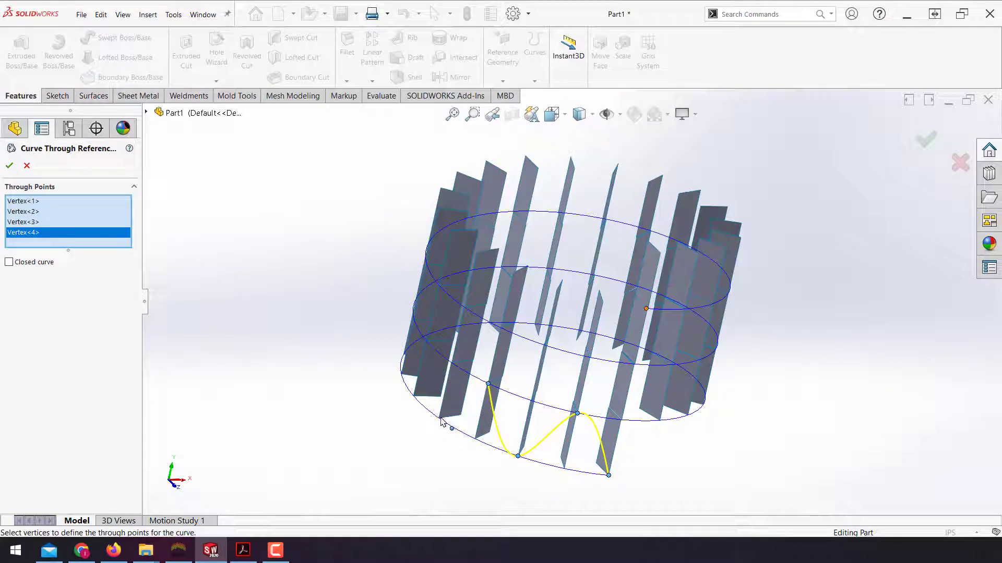
click(439, 418)
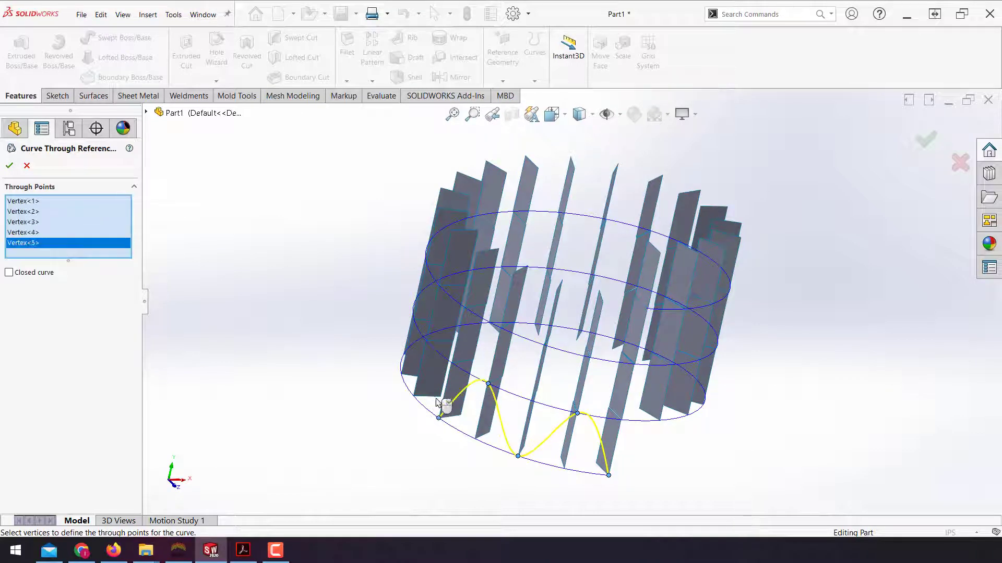
click(425, 342)
Extend the zigzag curve through further strip corners, up to thirteen vertices.
middle_drag(426, 342, 451, 426)
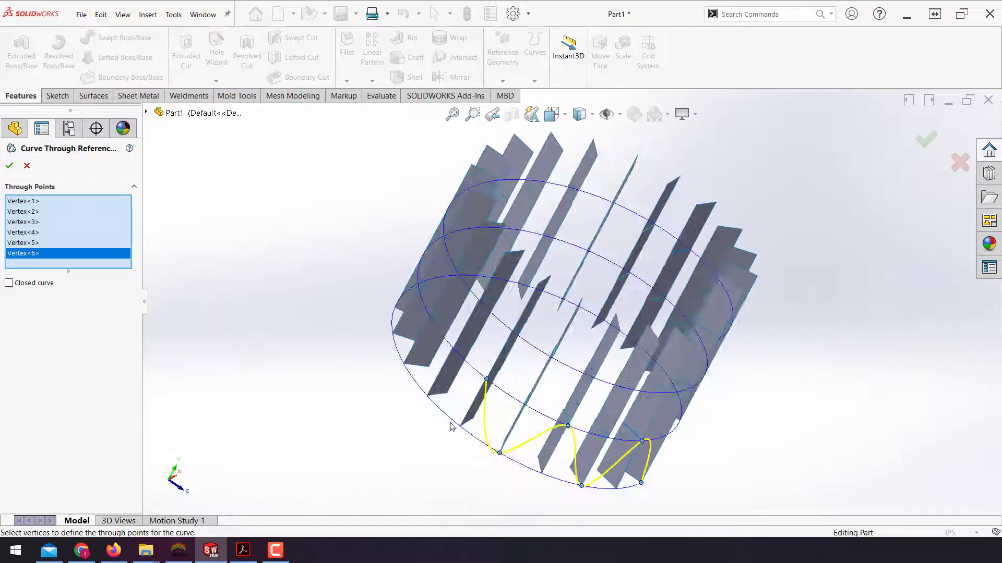
click(428, 396)
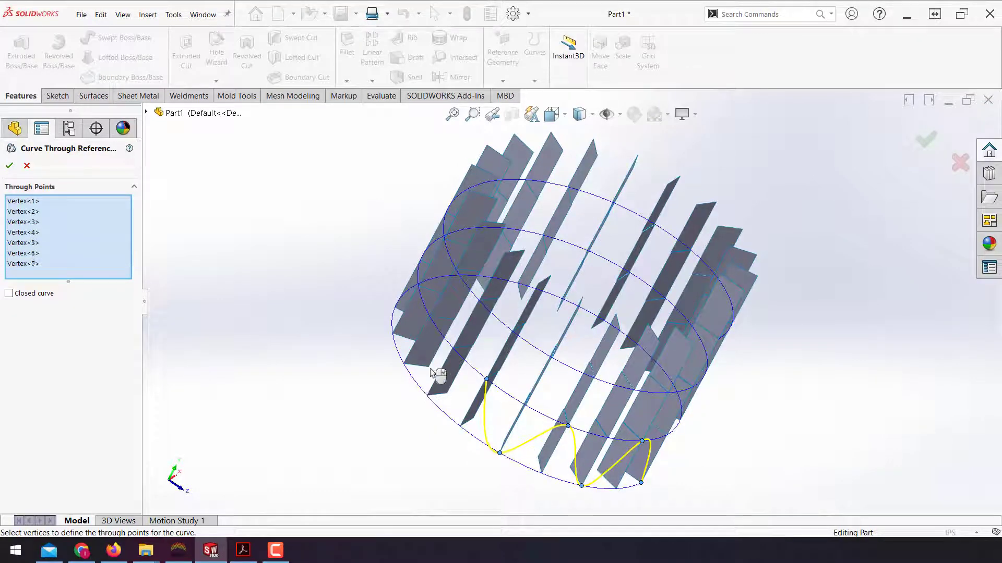
click(429, 317)
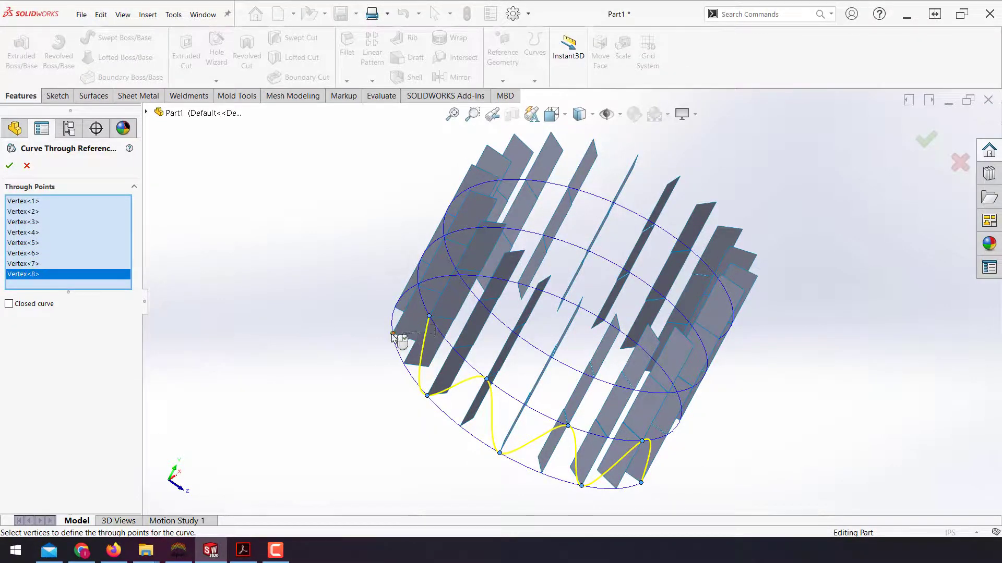
click(393, 335)
mouse_move(437, 430)
middle_down()
mouse_move(474, 411)
mouse_move(501, 479)
middle_up()
scroll(510, 296, down, 3)
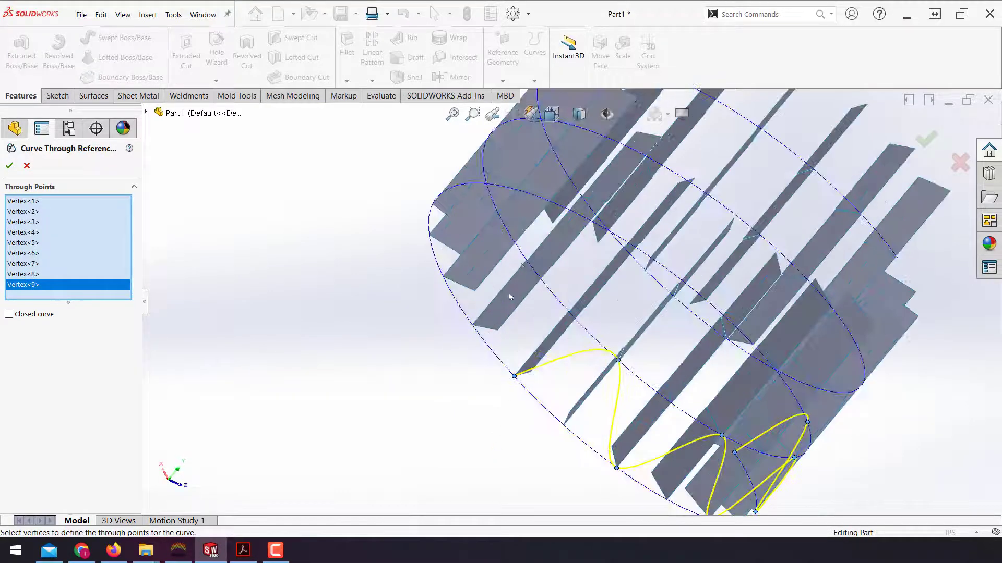
click(527, 262)
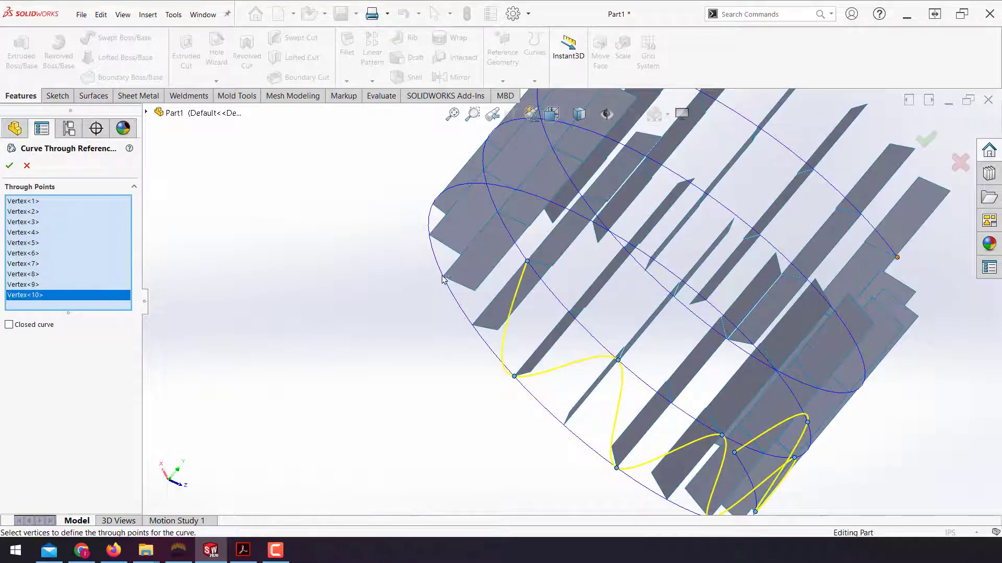
click(442, 277)
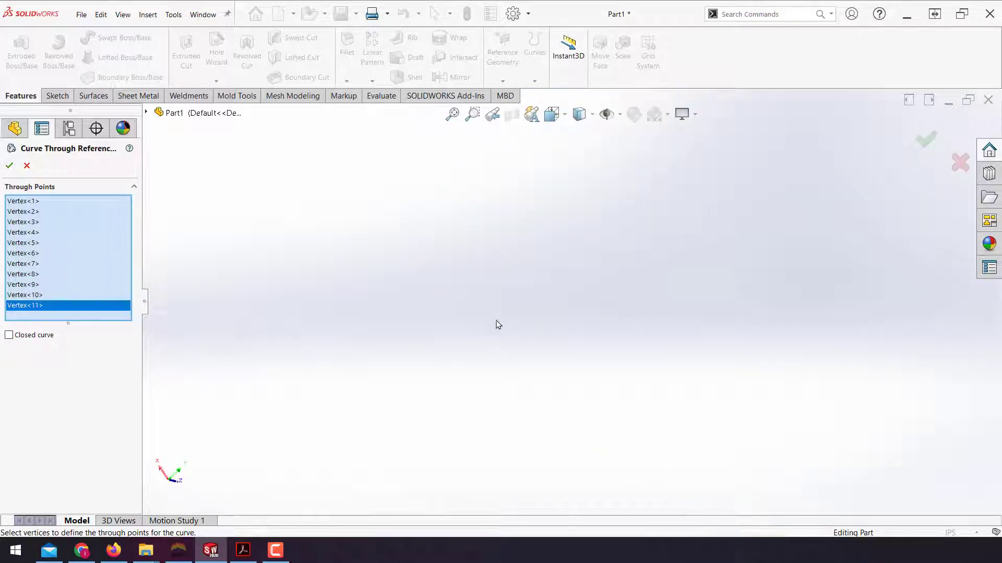
scroll(498, 325, down, 3)
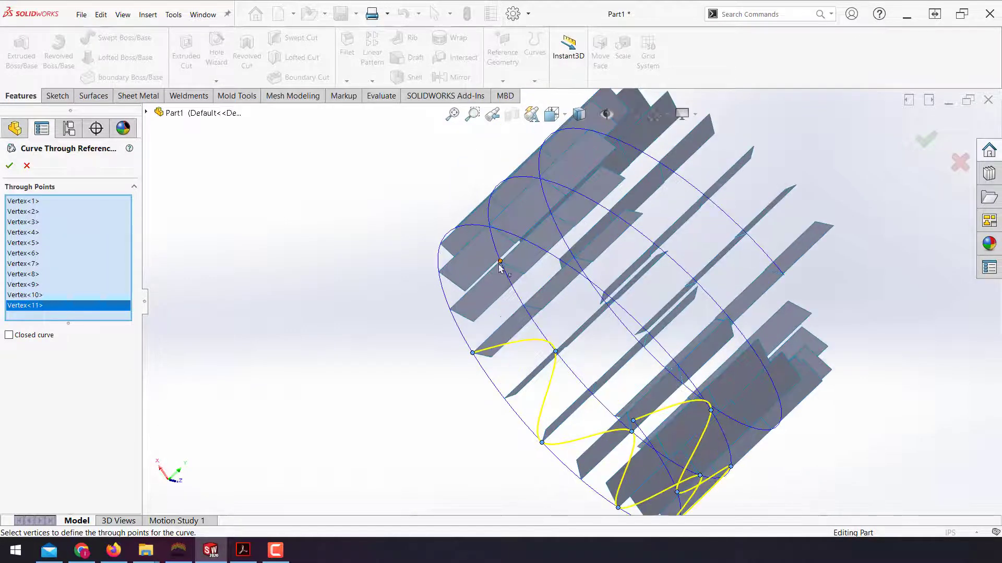
click(500, 261)
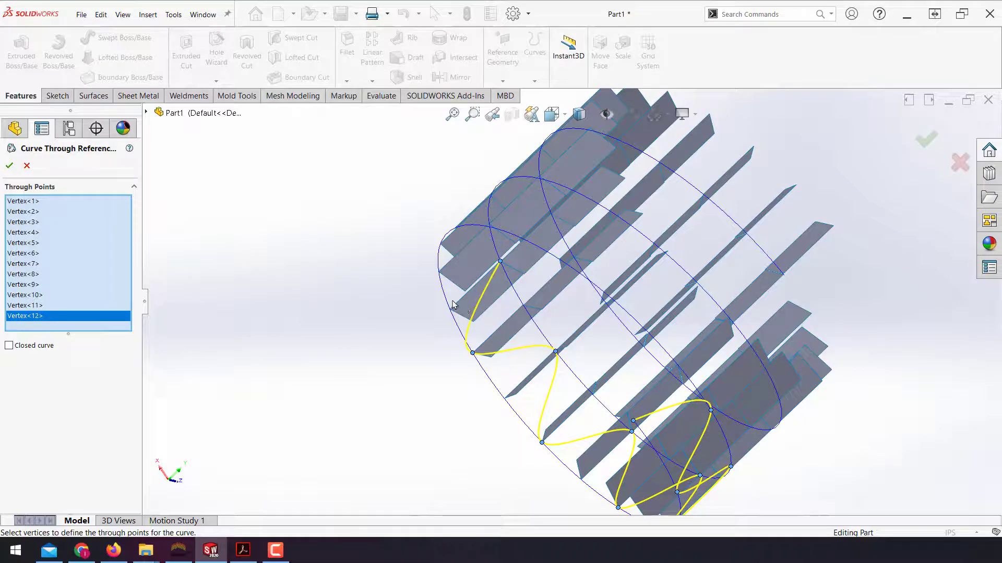
mouse_move(453, 305)
middle_down()
mouse_move(468, 344)
mouse_move(444, 286)
middle_up()
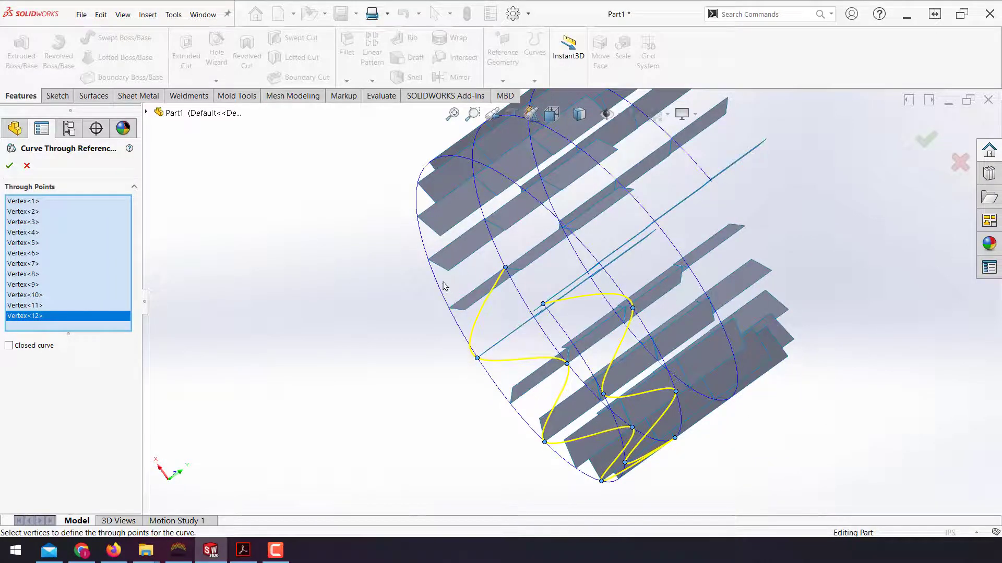
click(428, 260)
Extend the zigzag curve from the fourteenth vertex through the next strip corners around the cylinder.
middle_drag(496, 220, 469, 189)
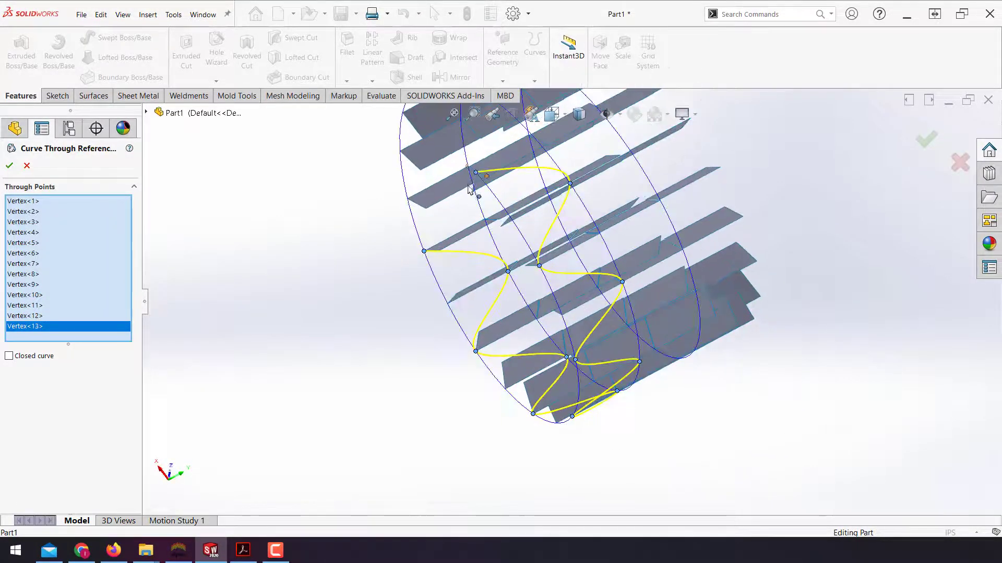
click(468, 169)
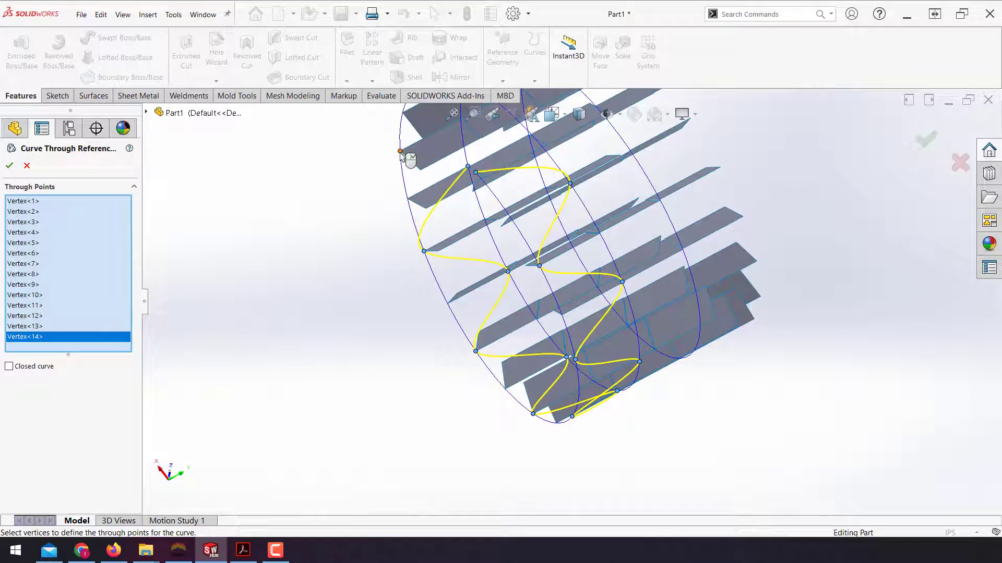
click(400, 151)
scroll(537, 239, up, 5)
scroll(574, 284, down, 3)
scroll(574, 284, down, 3)
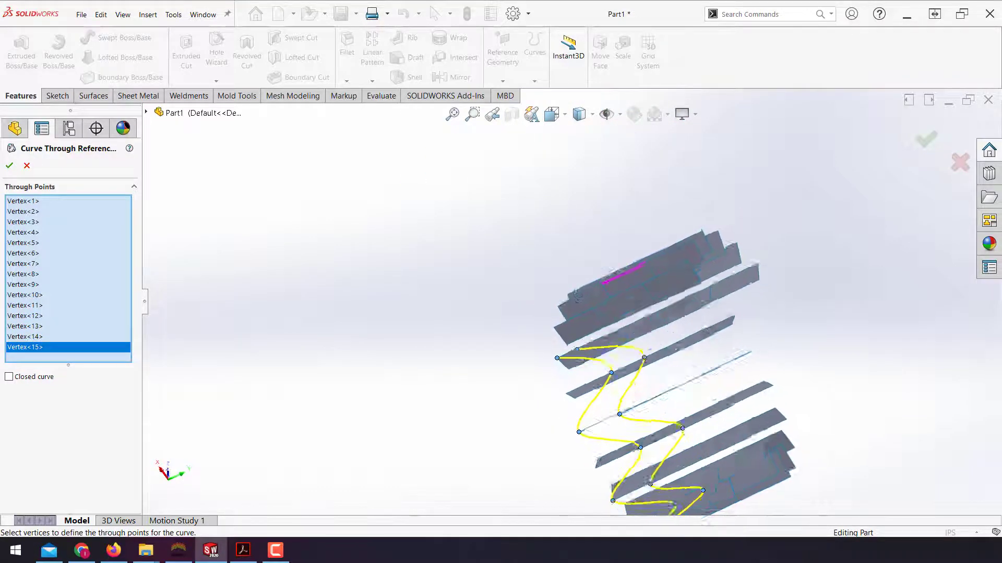
middle_drag(642, 334, 593, 321)
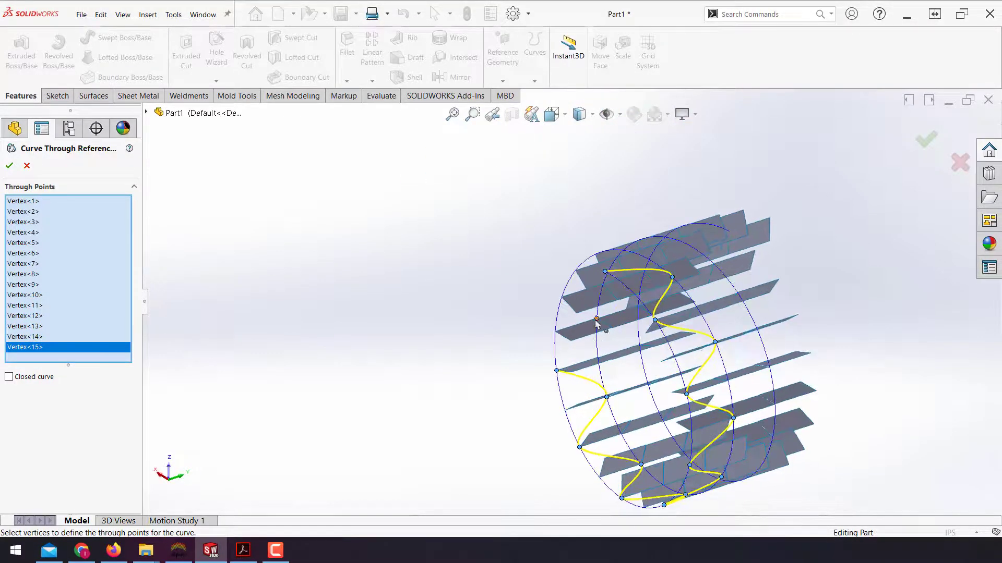
click(596, 320)
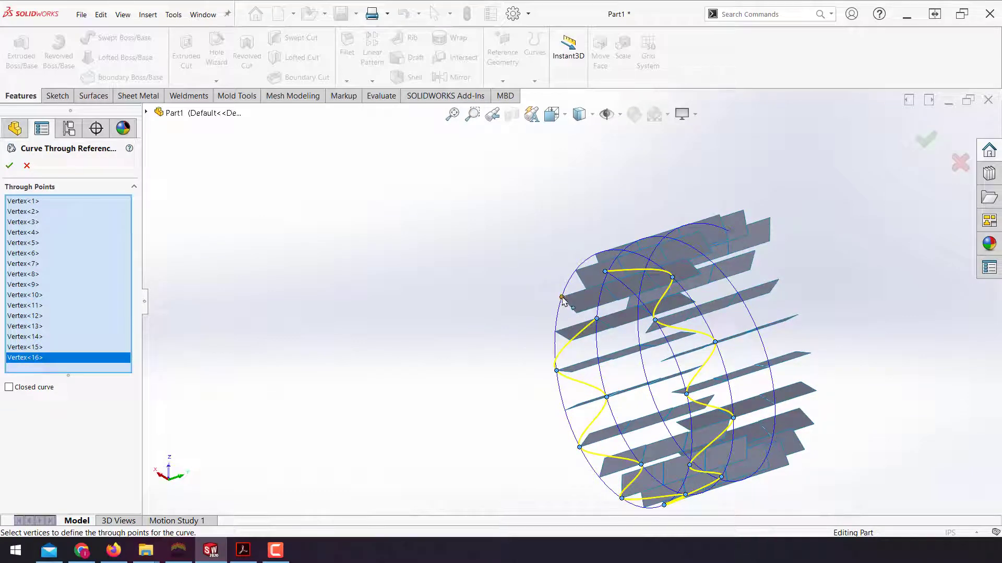
click(562, 298)
middle_drag(562, 299, 613, 308)
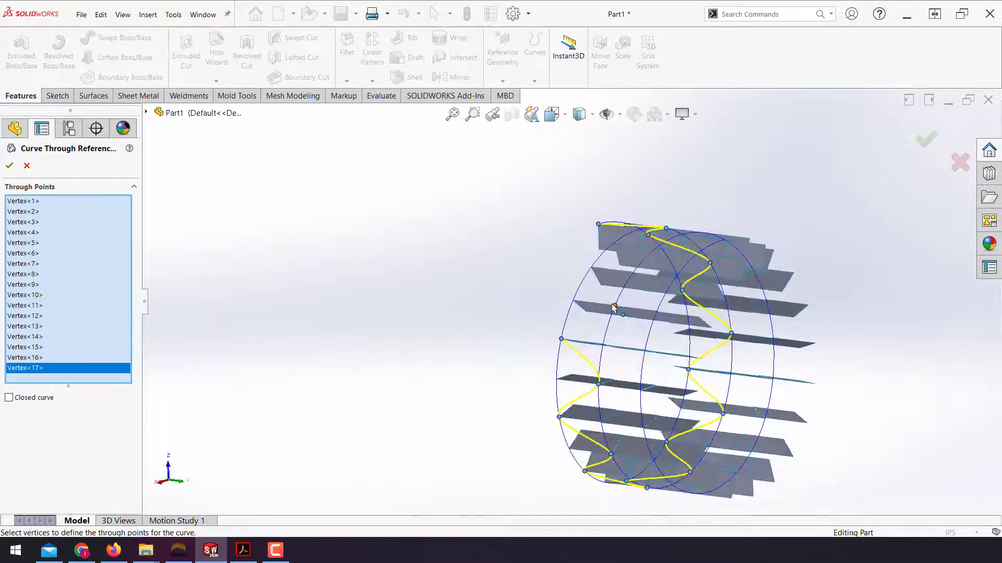
click(614, 307)
click(591, 268)
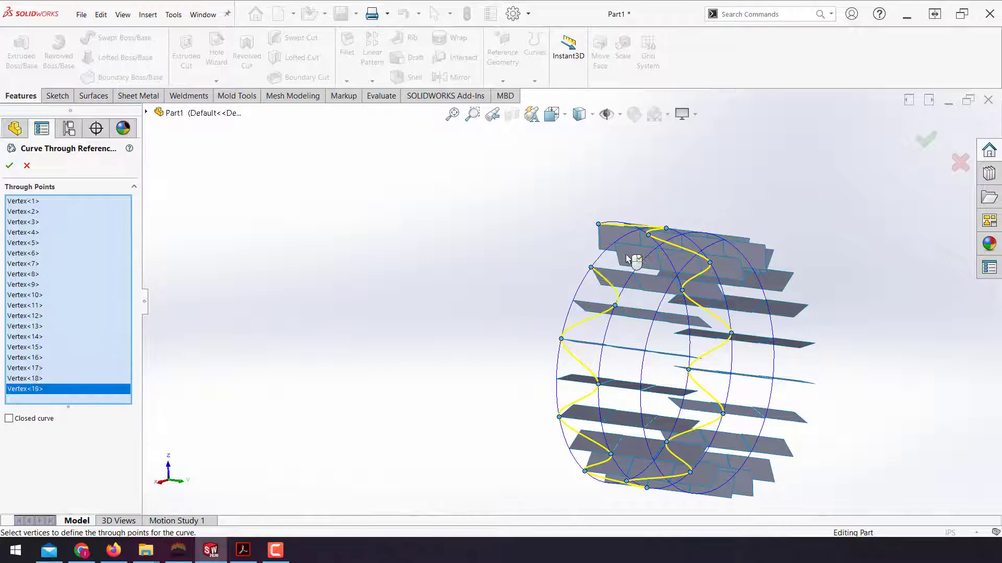
click(656, 250)
mouse_move(657, 255)
middle_down()
mouse_move(615, 267)
mouse_move(580, 229)
middle_up()
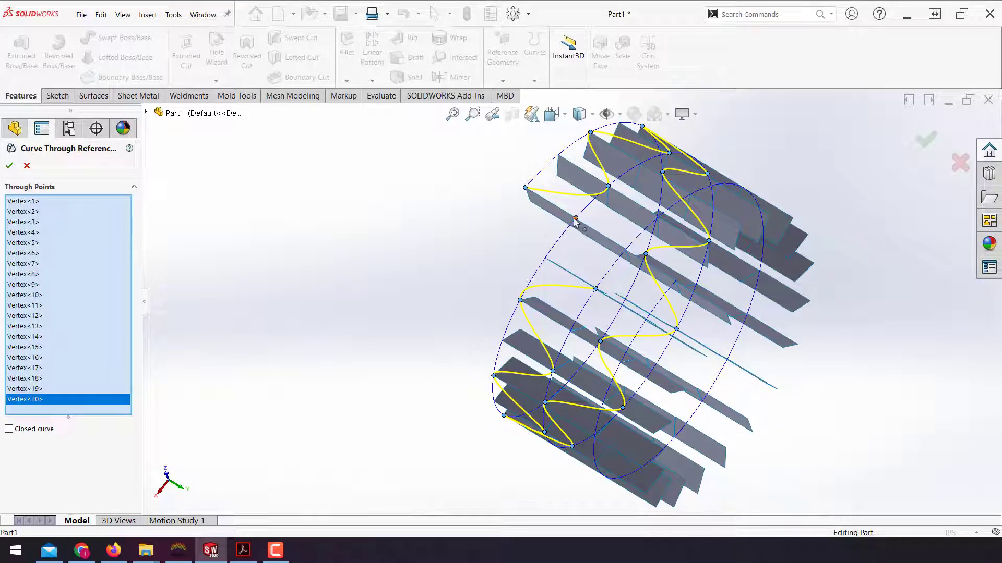
click(575, 219)
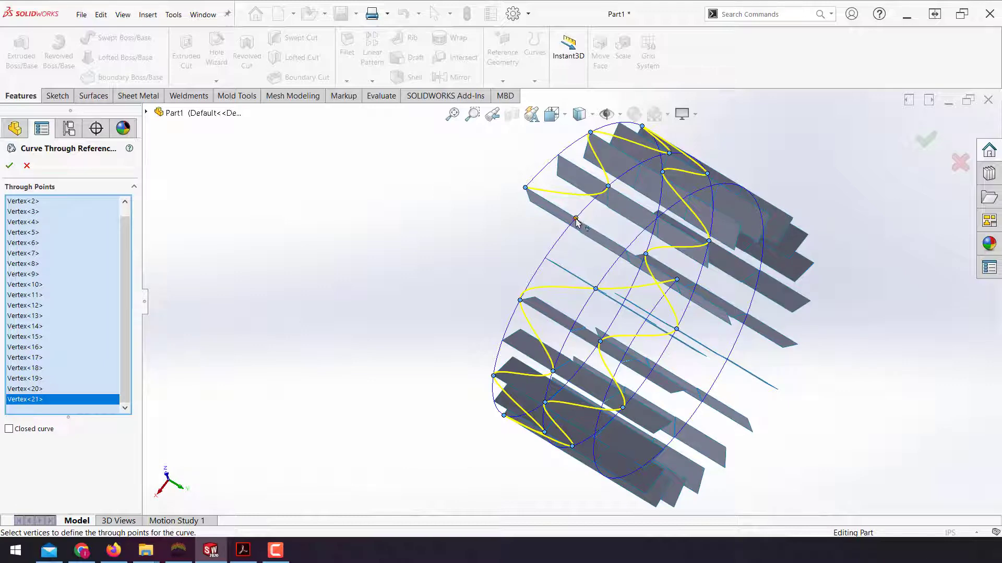
mouse_move(576, 221)
middle_down()
mouse_move(798, 376)
mouse_move(767, 291)
mouse_move(852, 284)
mouse_move(470, 378)
middle_up()
Delete the wrongly picked Vertex<21> from Through Points and add the correct following vertices.
right_click(48, 401)
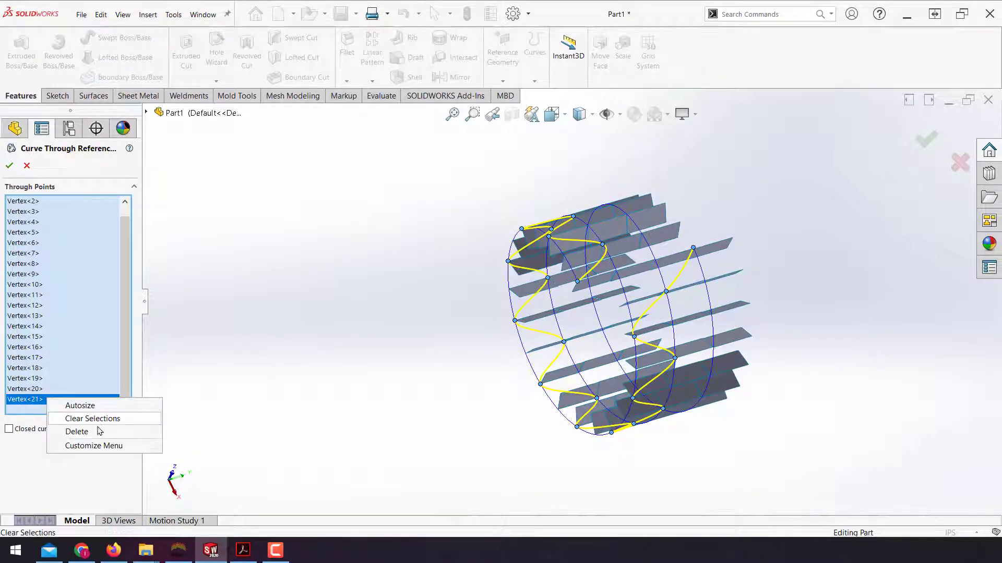
click(74, 432)
mouse_move(648, 298)
middle_down()
mouse_move(618, 326)
mouse_move(518, 342)
mouse_move(548, 234)
middle_up()
scroll(539, 333, down, 2)
click(501, 312)
click(551, 228)
scroll(569, 269, up, 2)
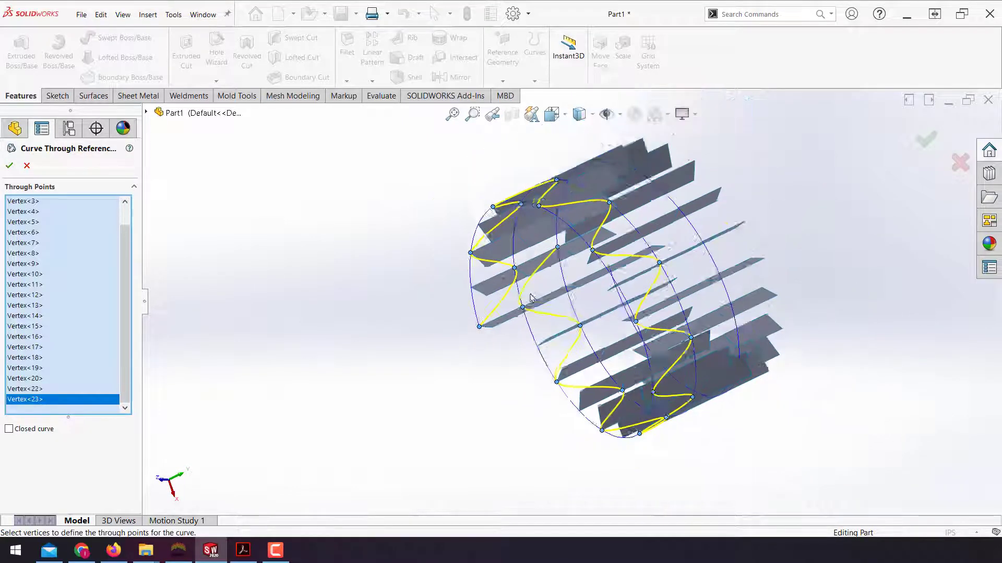
scroll(568, 270, up, 2)
middle_drag(569, 269, 574, 284)
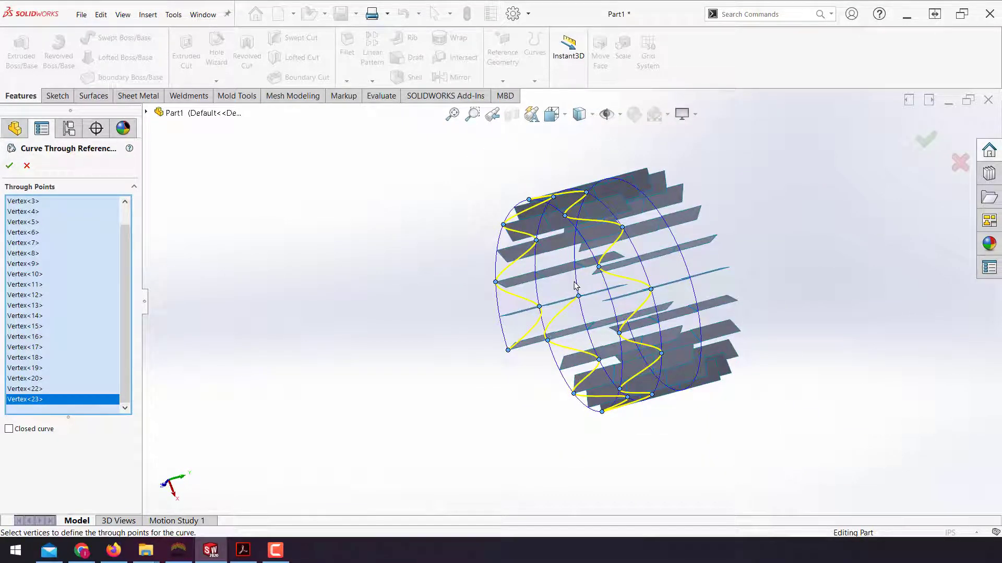
scroll(564, 291, down, 2)
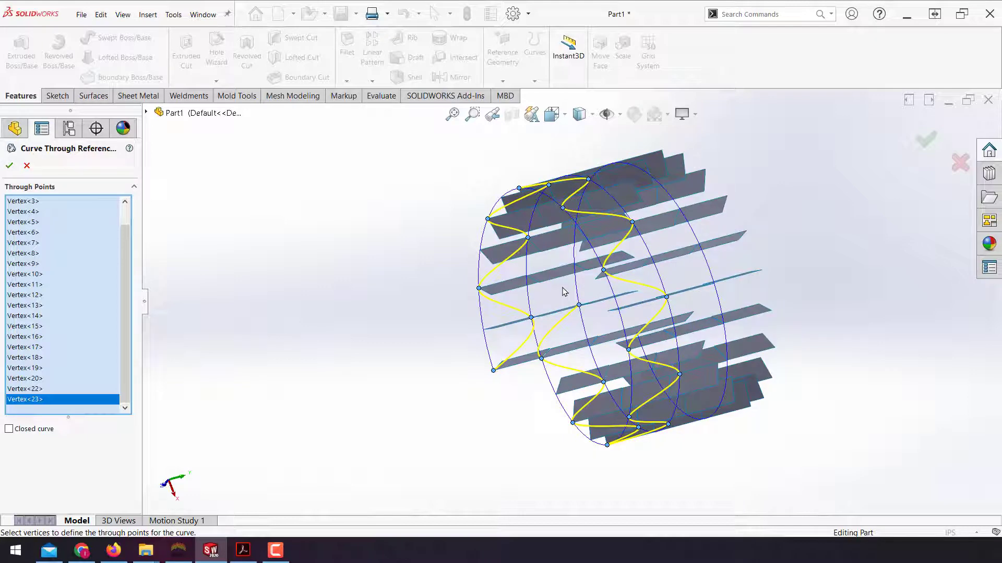
click(526, 277)
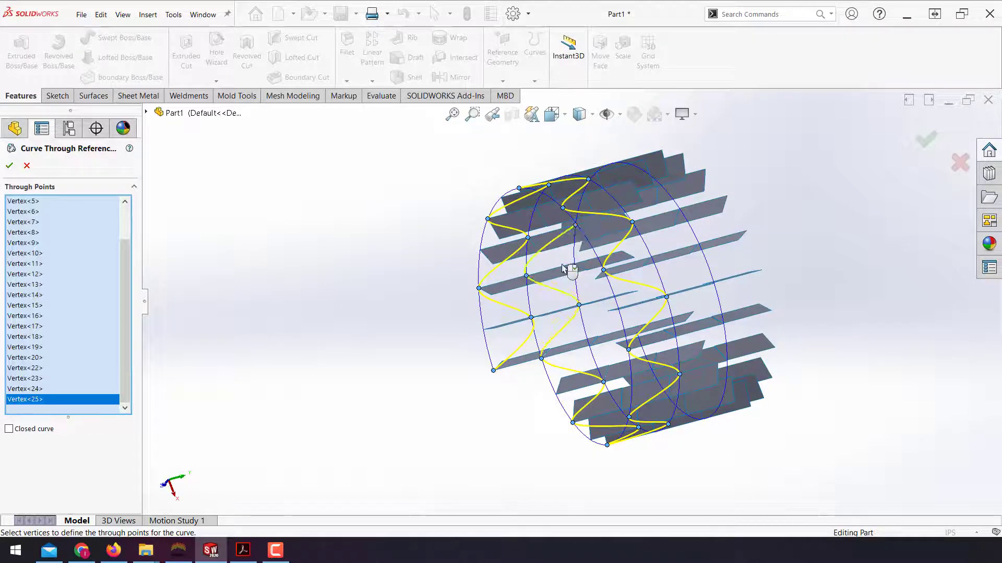
middle_drag(562, 269, 540, 263)
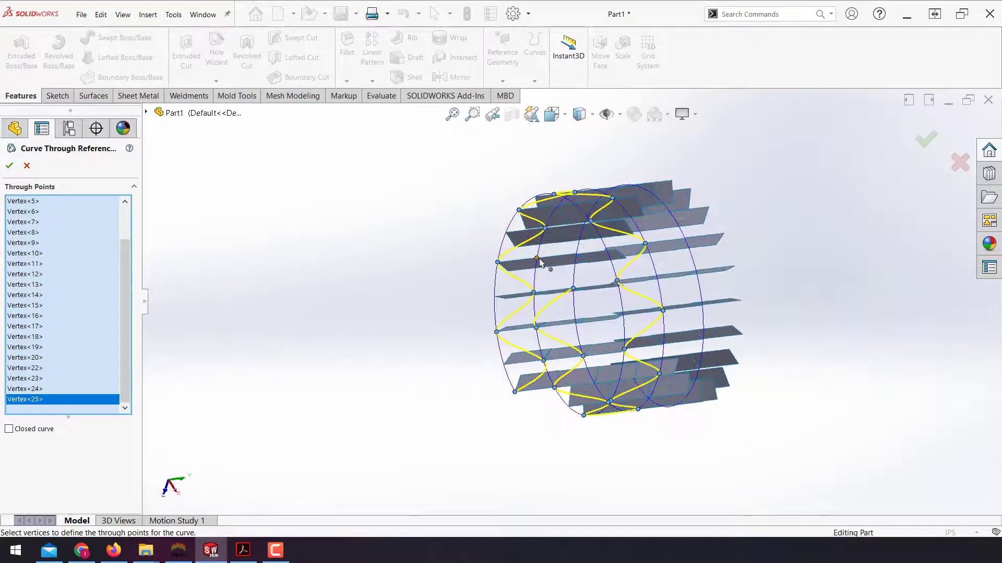
click(537, 258)
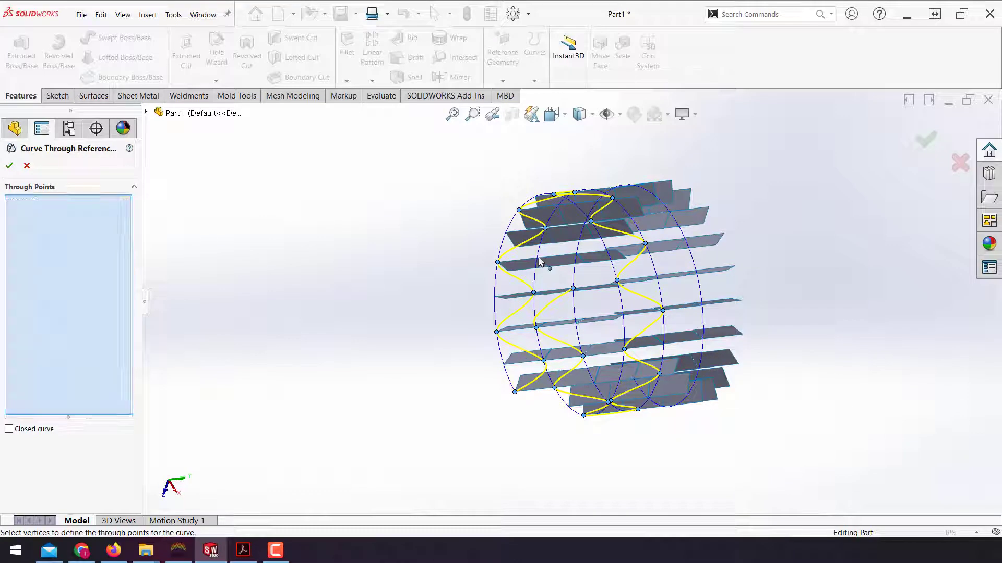
click(585, 228)
Continue threading the curve back and forth through further strip vertices.
middle_drag(586, 228, 547, 278)
scroll(548, 278, up, 3)
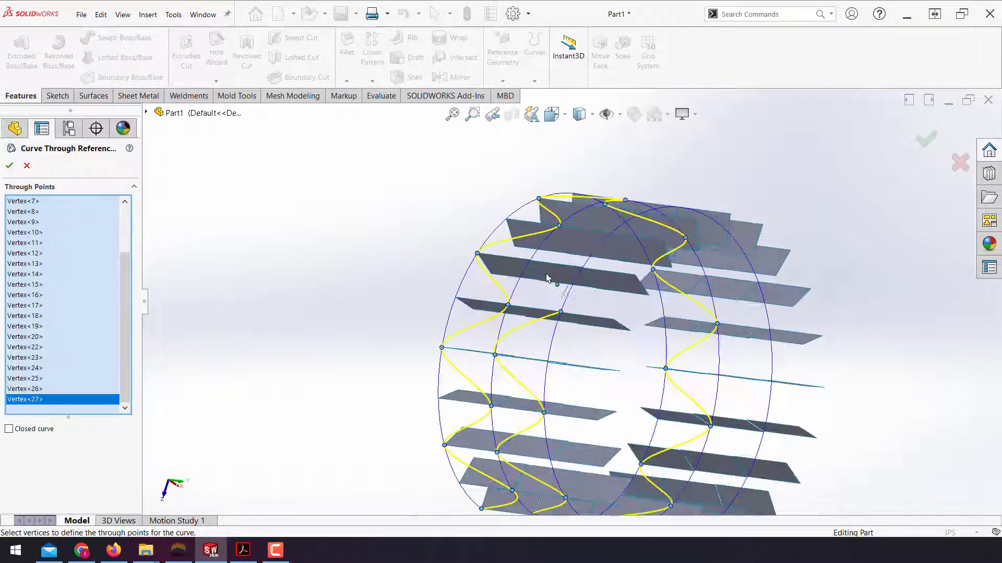
click(531, 261)
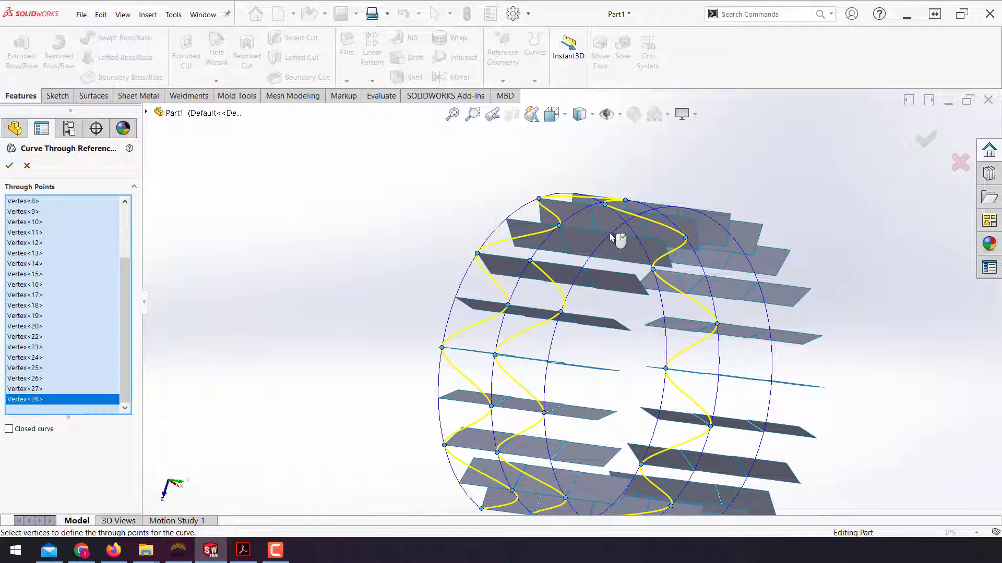
click(611, 235)
scroll(573, 264, down, 3)
middle_drag(573, 264, 567, 277)
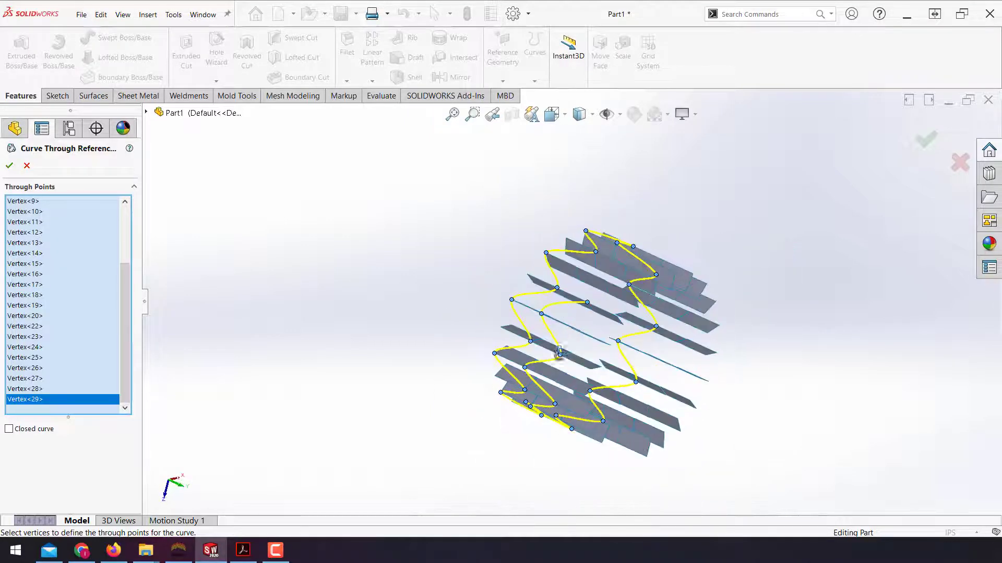
click(568, 274)
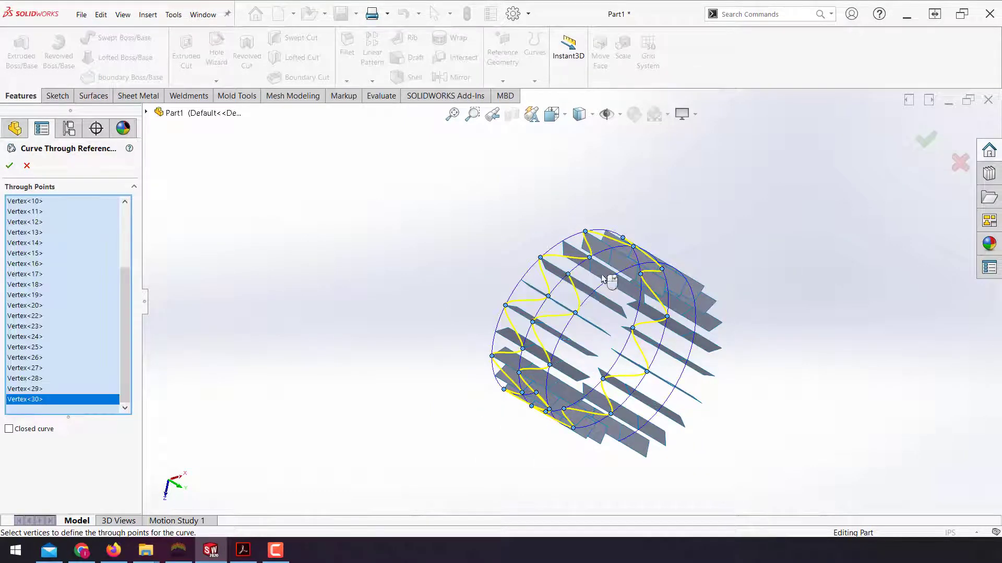
click(617, 277)
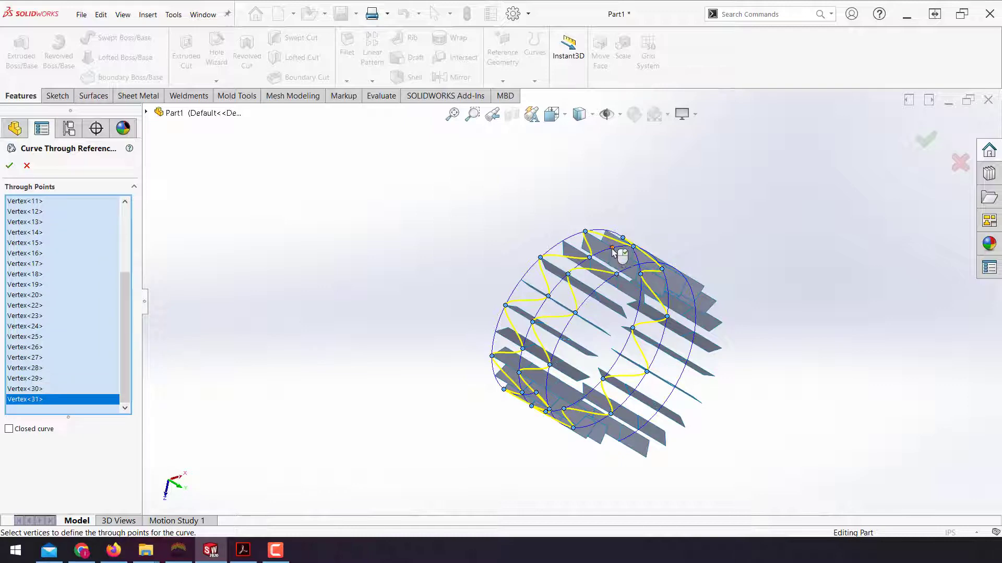
click(612, 250)
middle_drag(612, 250, 584, 302)
scroll(585, 301, down, 3)
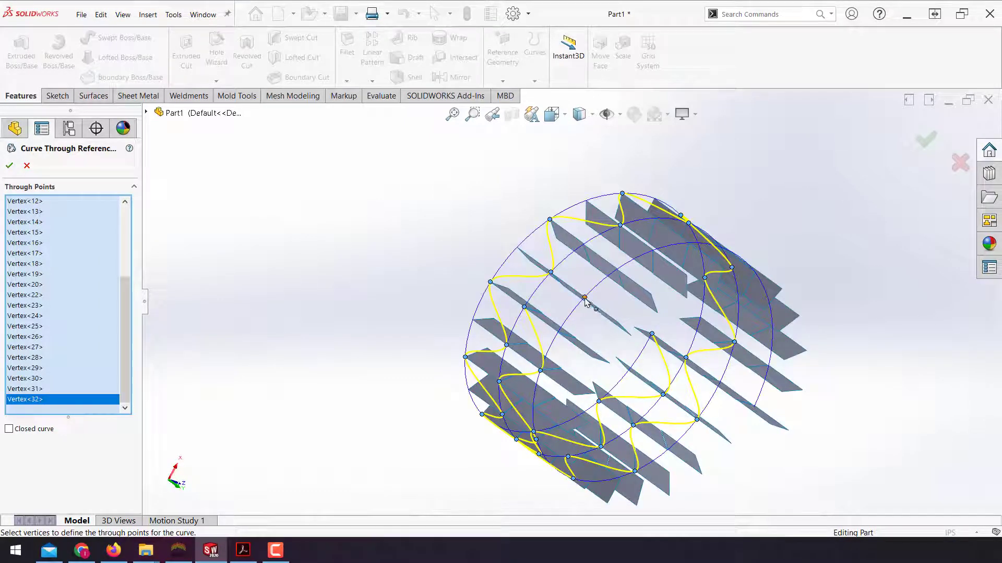
click(585, 298)
click(584, 245)
click(655, 252)
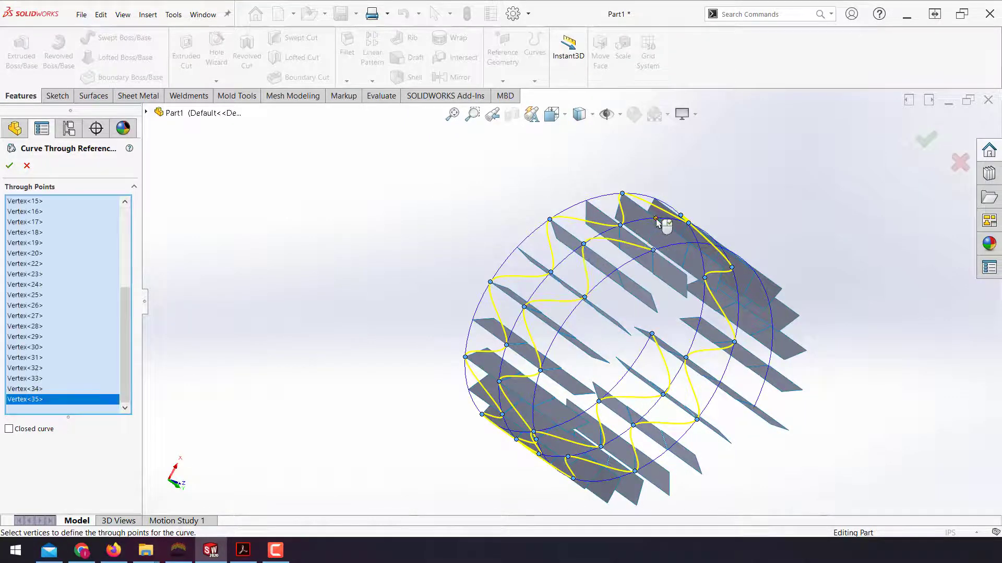
click(656, 219)
Pick the remaining strip corners until the curve holds 47 points.
mouse_move(656, 219)
middle_down()
mouse_move(564, 245)
mouse_move(641, 278)
middle_up()
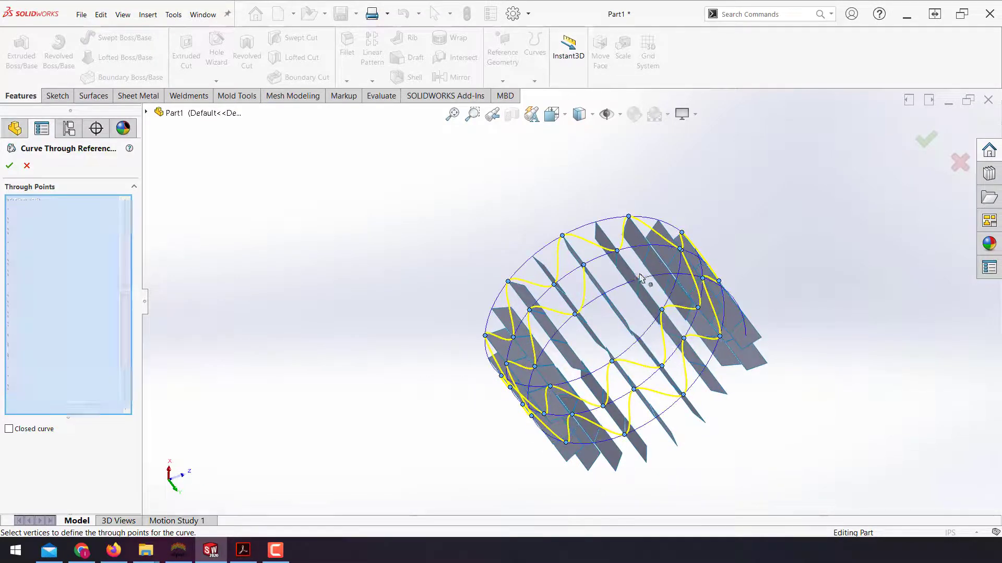
click(640, 280)
click(650, 247)
middle_drag(650, 247, 629, 287)
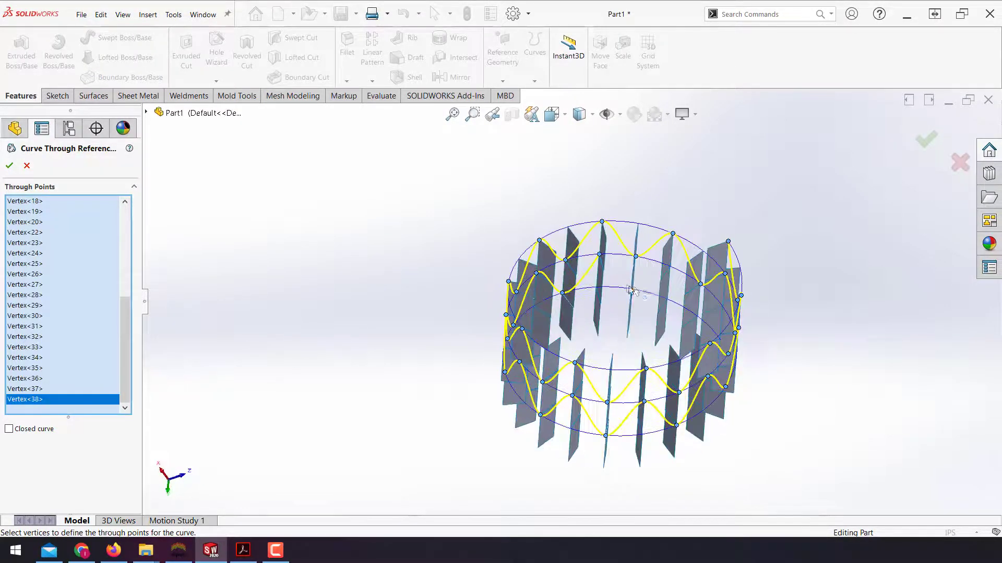
click(633, 289)
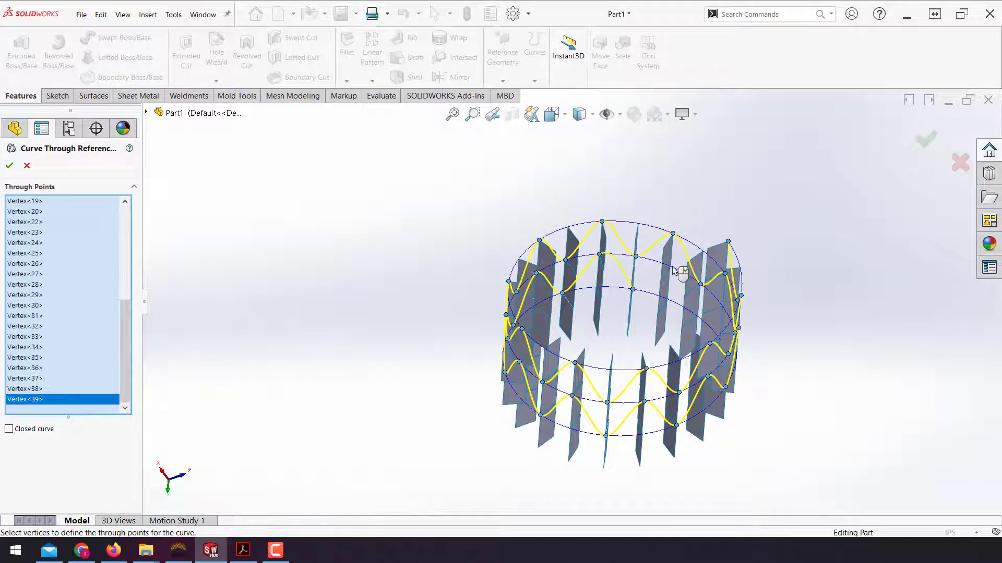
click(670, 267)
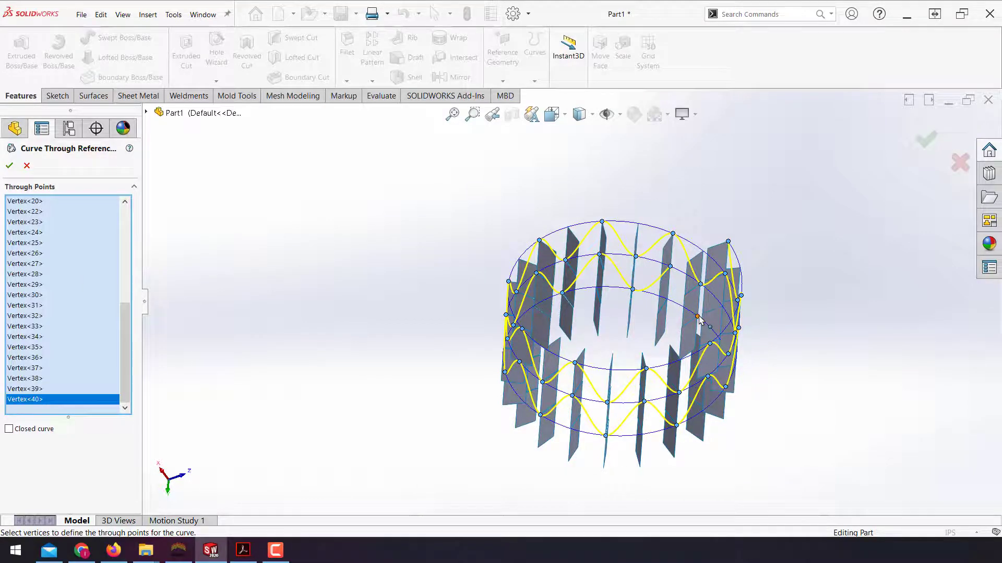
click(697, 317)
mouse_move(697, 317)
middle_down()
mouse_move(640, 320)
mouse_move(685, 294)
middle_up()
click(677, 283)
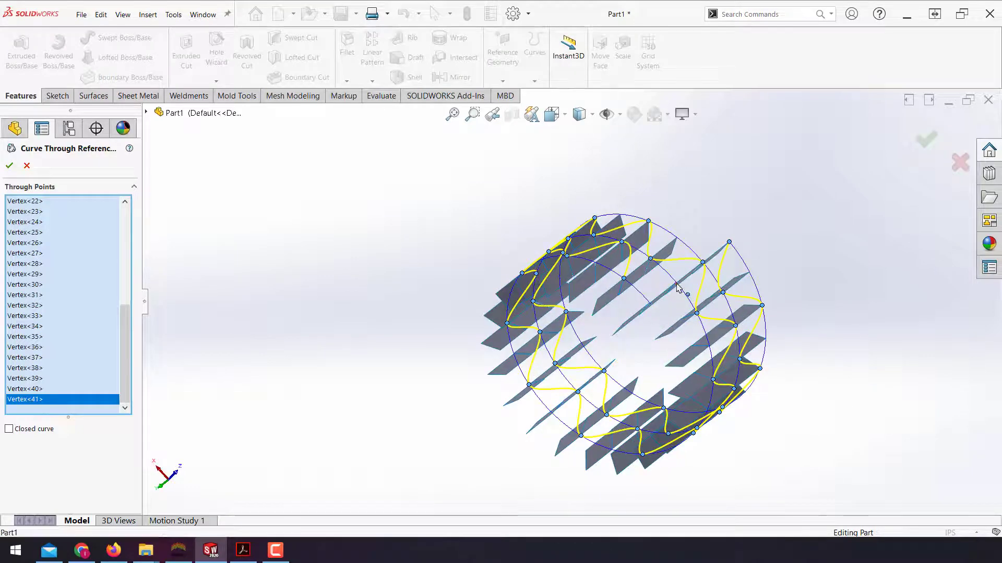
mouse_move(646, 336)
middle_down()
mouse_move(665, 371)
mouse_move(611, 358)
mouse_move(622, 363)
mouse_move(626, 328)
mouse_move(653, 296)
middle_up()
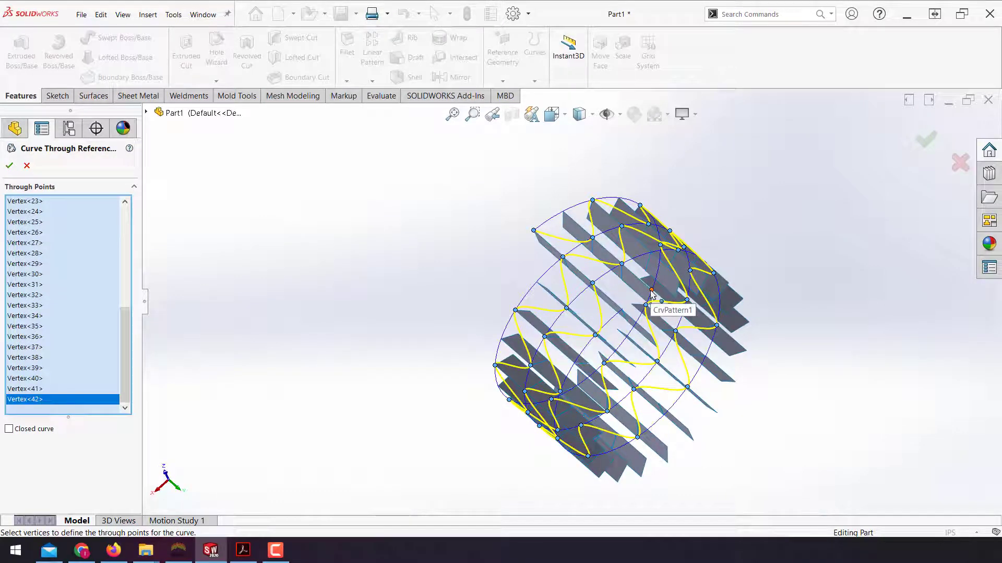
click(651, 291)
mouse_move(651, 293)
middle_down()
mouse_move(632, 268)
mouse_move(613, 381)
mouse_move(608, 302)
middle_up()
click(628, 268)
click(607, 291)
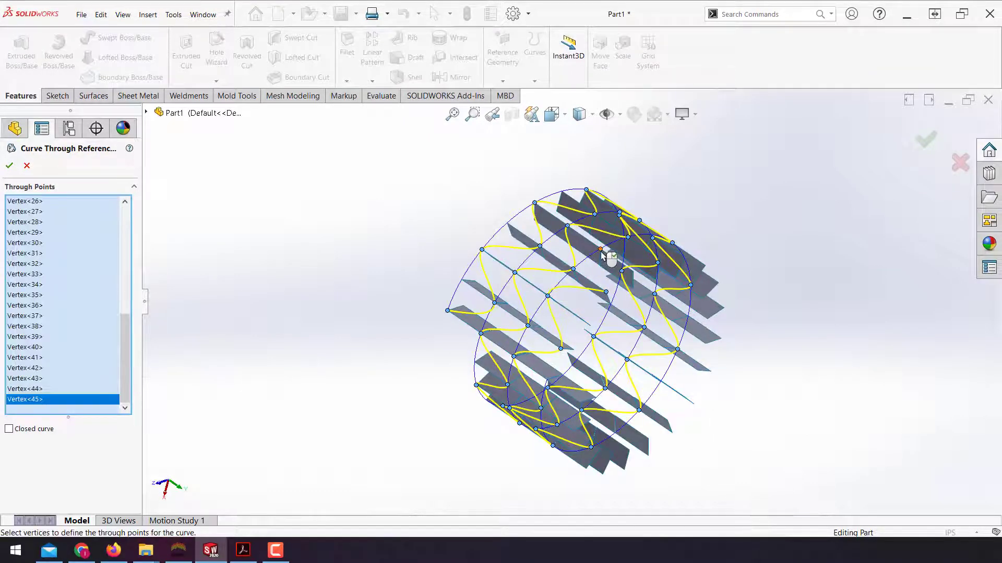
middle_drag(598, 256, 593, 326)
click(592, 328)
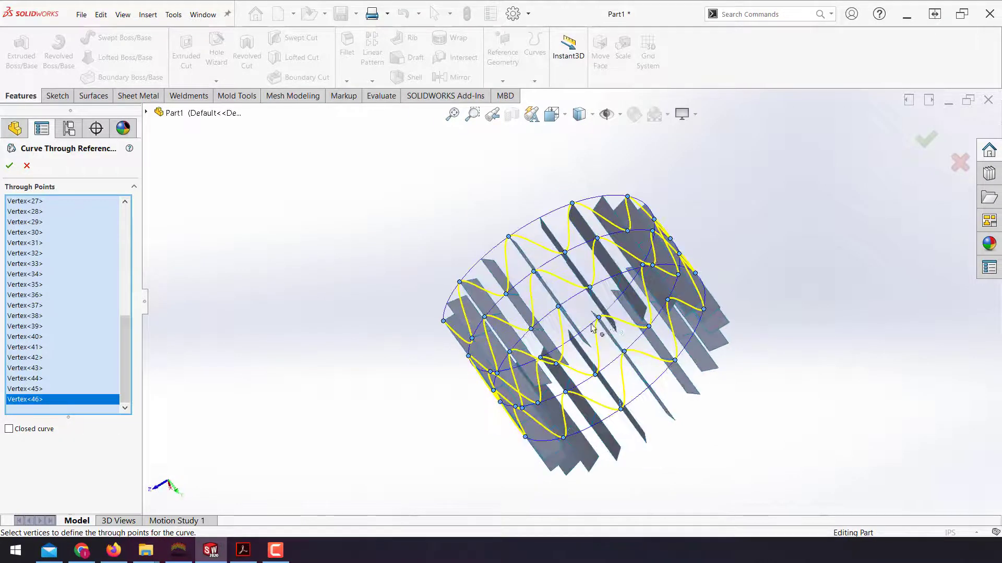
mouse_move(486, 413)
middle_down()
mouse_move(708, 409)
mouse_move(614, 368)
mouse_move(621, 226)
middle_up()
scroll(617, 303, down, 3)
click(621, 185)
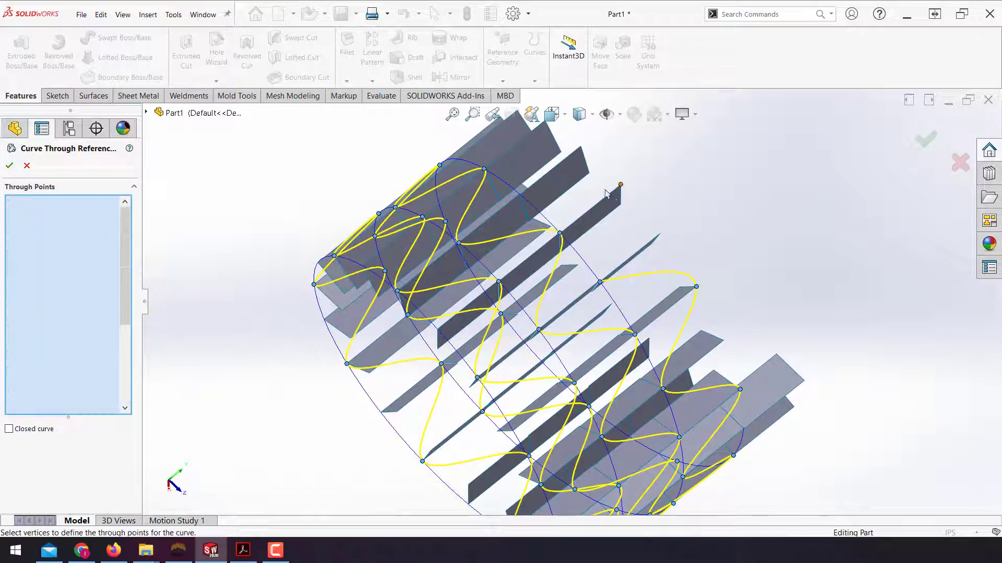
Continue the zigzag through Vertex<50> and the next strip vertices on the far side.
click(532, 205)
key(f)
scroll(550, 202, down, 2)
scroll(541, 224, down, 1)
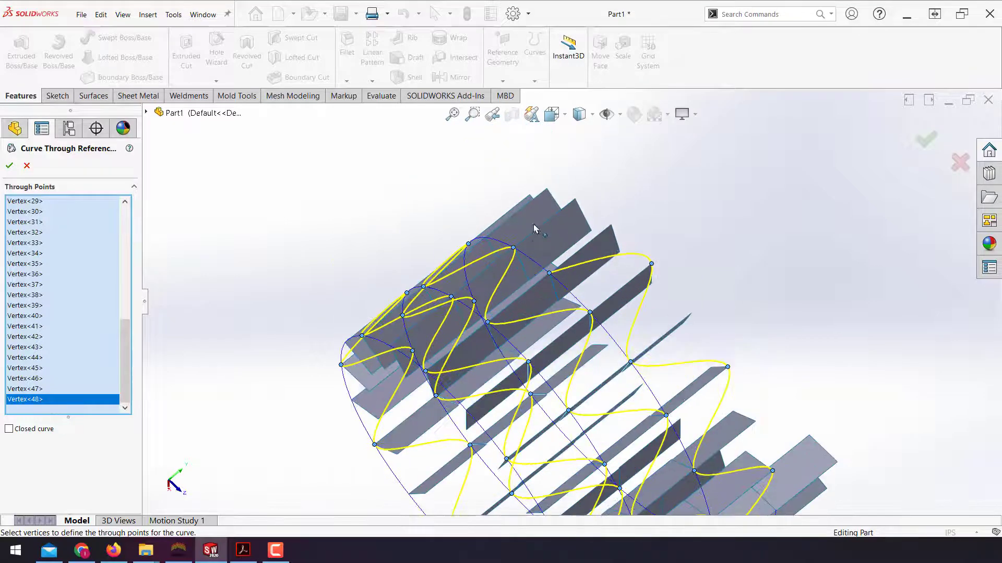
scroll(541, 224, down, 2)
scroll(590, 209, down, 2)
click(590, 208)
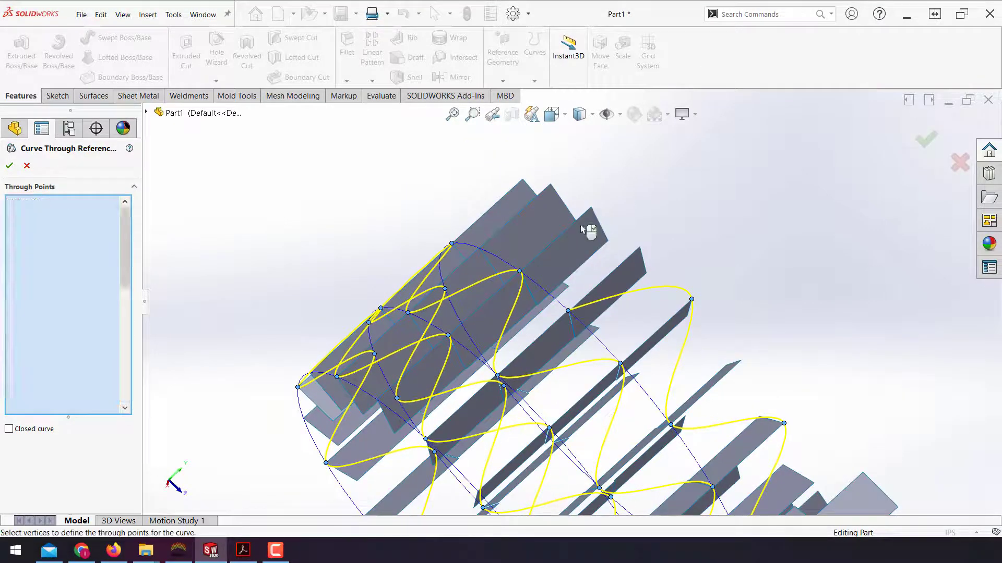
mouse_move(592, 212)
middle_down()
mouse_move(593, 264)
mouse_move(484, 272)
middle_up()
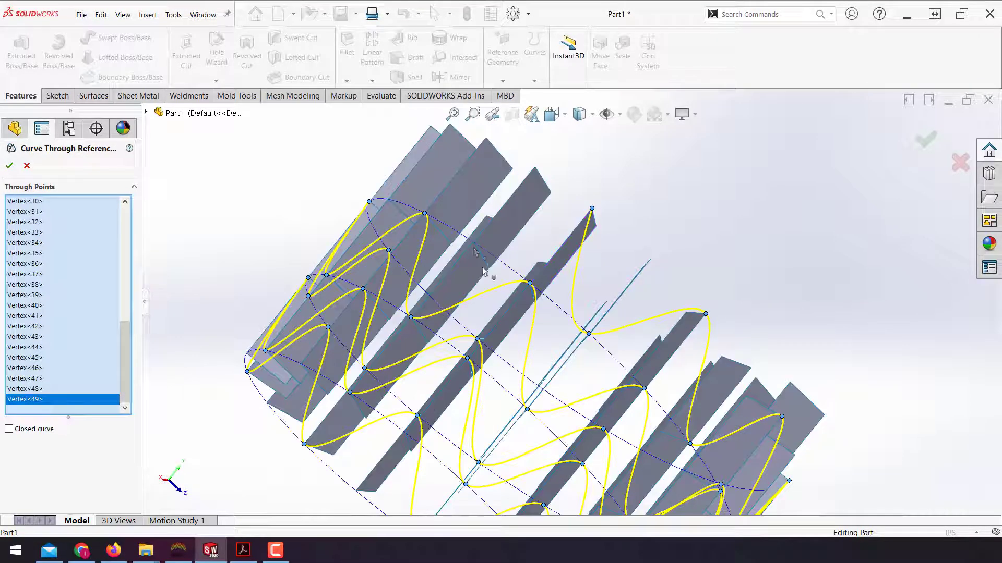
click(473, 243)
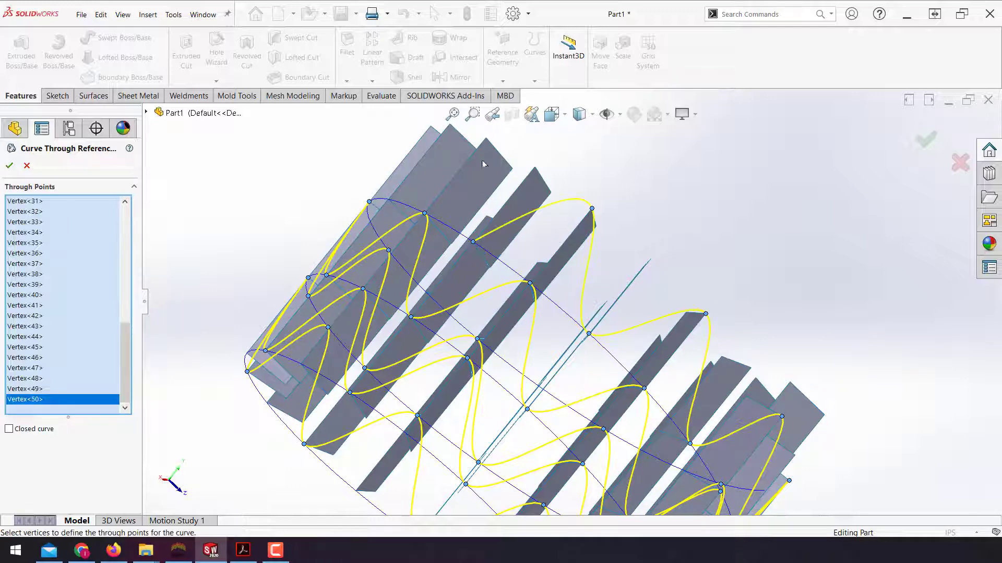
click(486, 139)
mouse_move(486, 140)
middle_down()
mouse_move(408, 220)
mouse_move(514, 211)
mouse_move(429, 279)
middle_up()
click(405, 215)
click(495, 199)
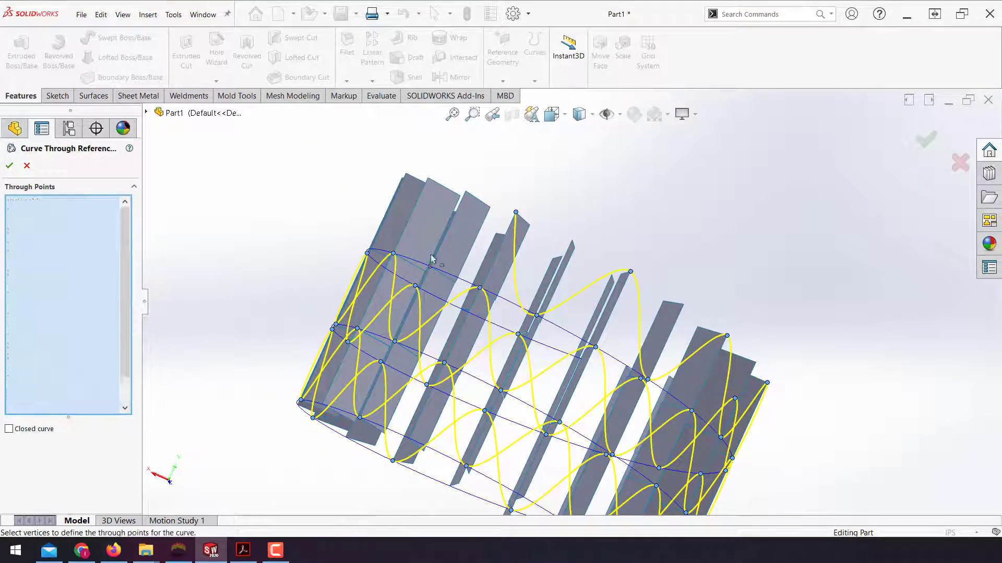
click(428, 178)
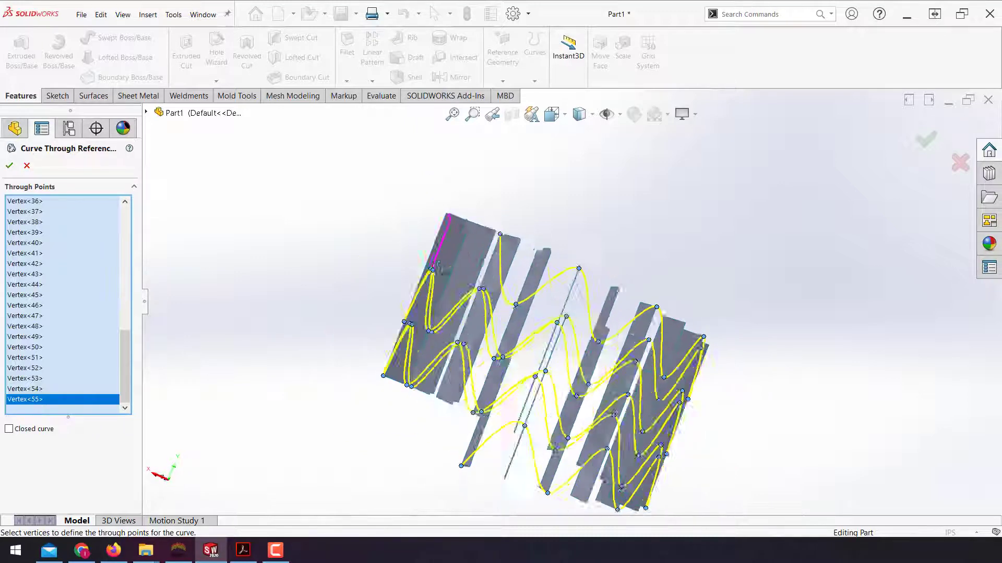
Add the last strip vertices, finishing the curve at Vertex<62>.
scroll(523, 273, down, 3)
scroll(523, 272, down, 3)
scroll(522, 272, up, 4)
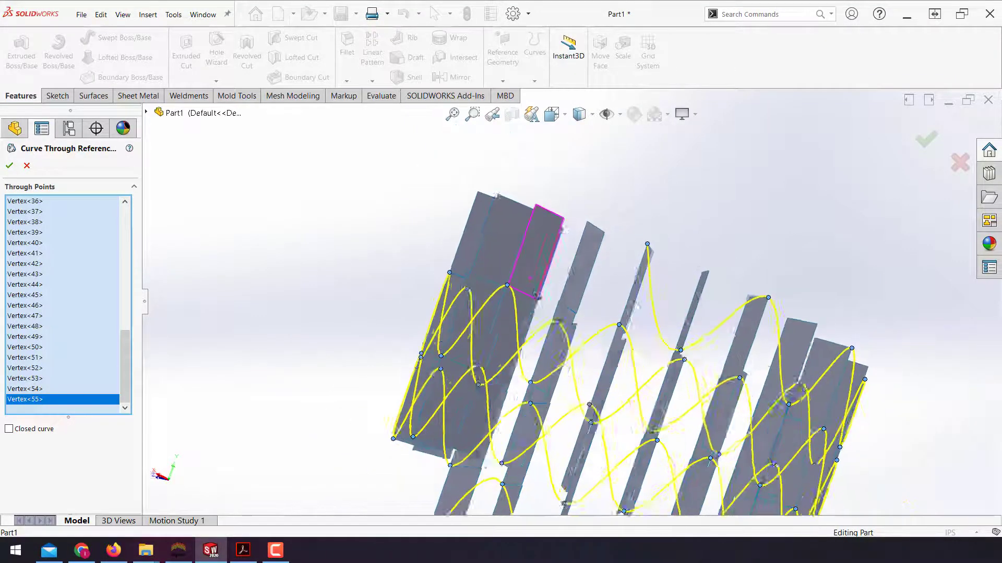
click(560, 304)
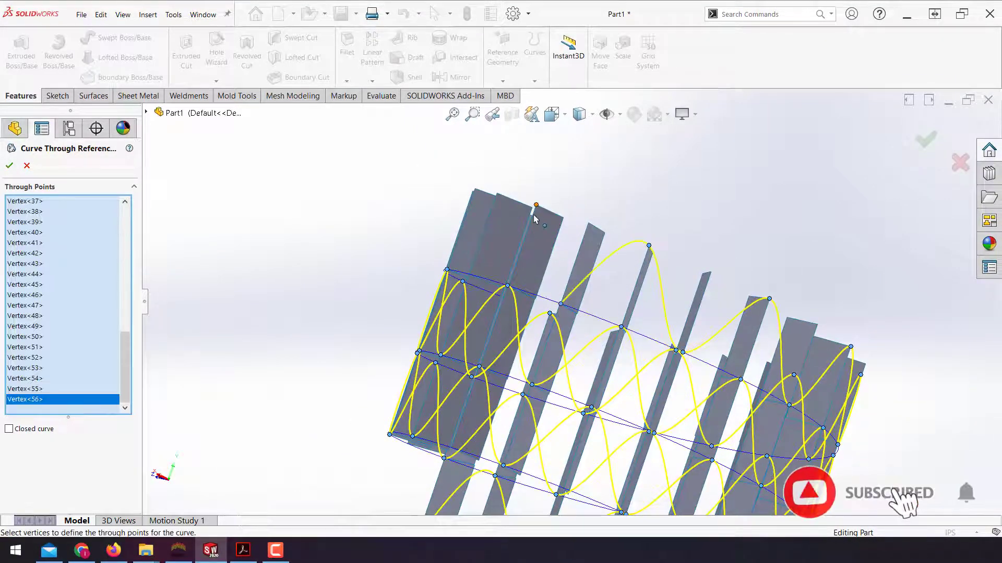
click(536, 205)
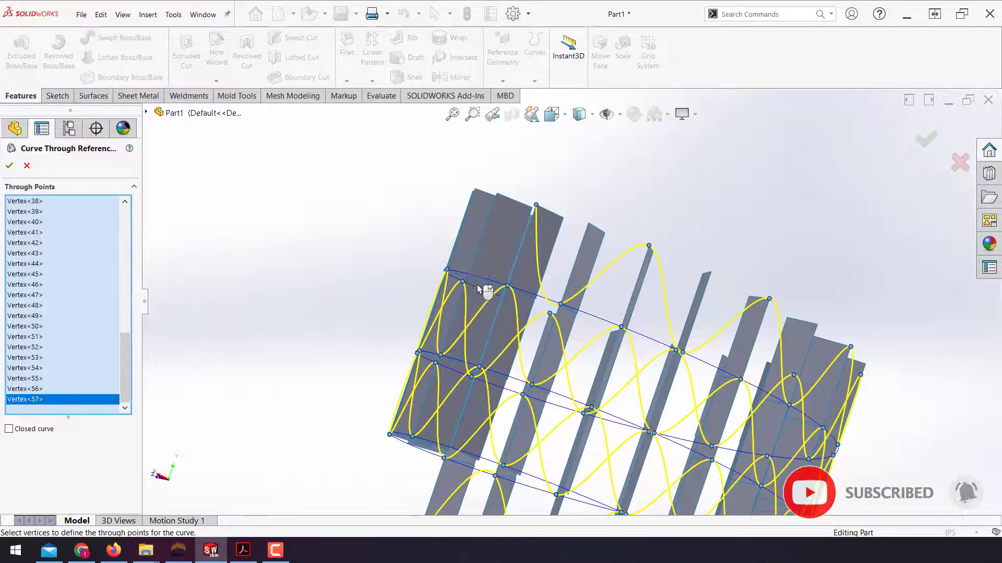
middle_drag(469, 280, 475, 287)
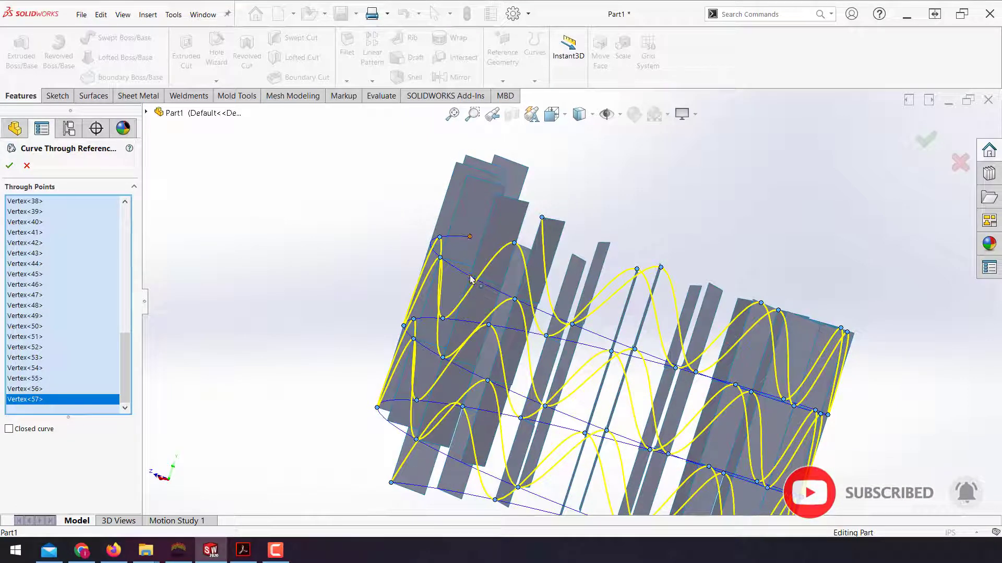
click(480, 286)
scroll(483, 285, up, 5)
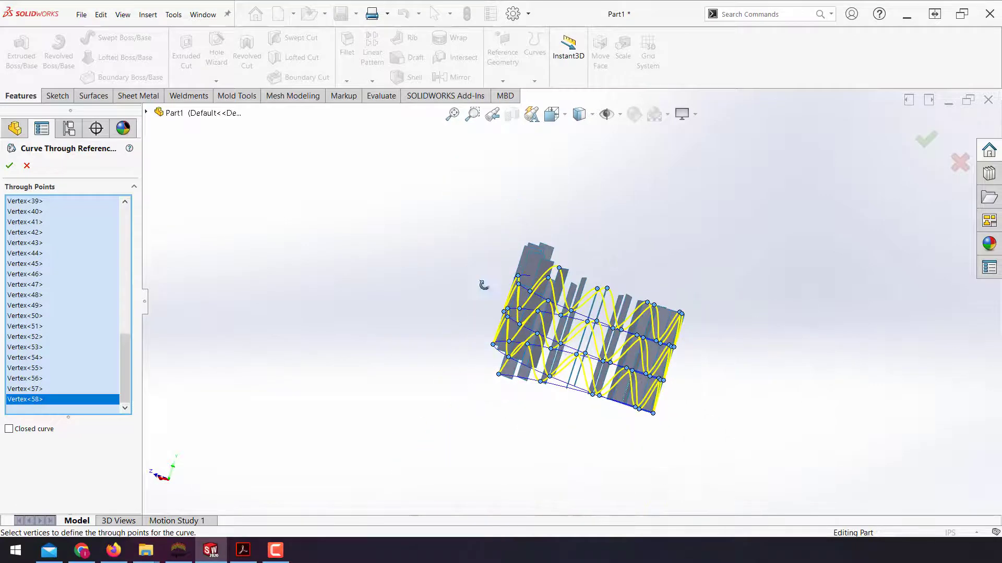
mouse_move(484, 285)
middle_down()
mouse_move(546, 228)
mouse_move(567, 258)
middle_up()
click(566, 239)
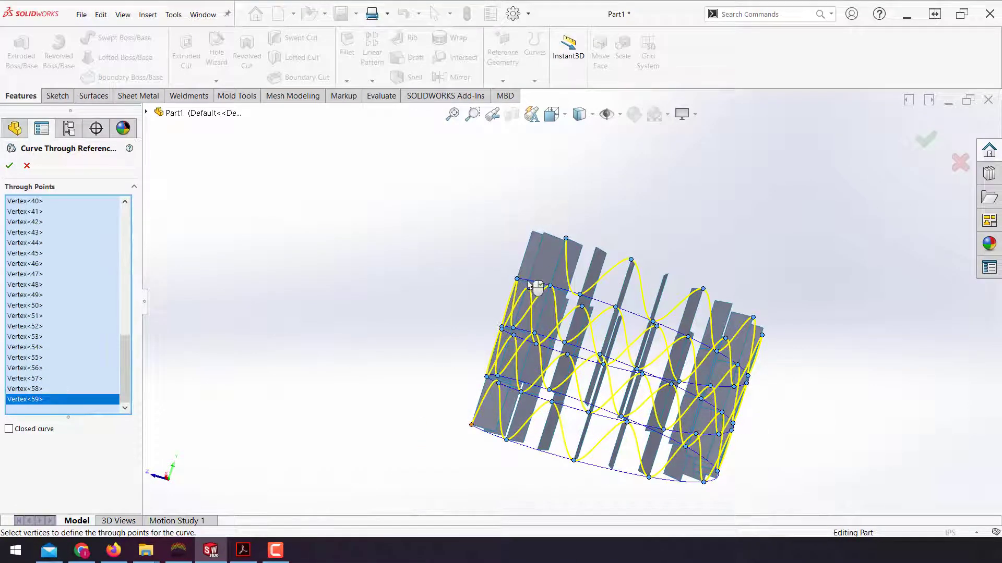
scroll(530, 283, up, 3)
middle_drag(553, 292, 574, 272)
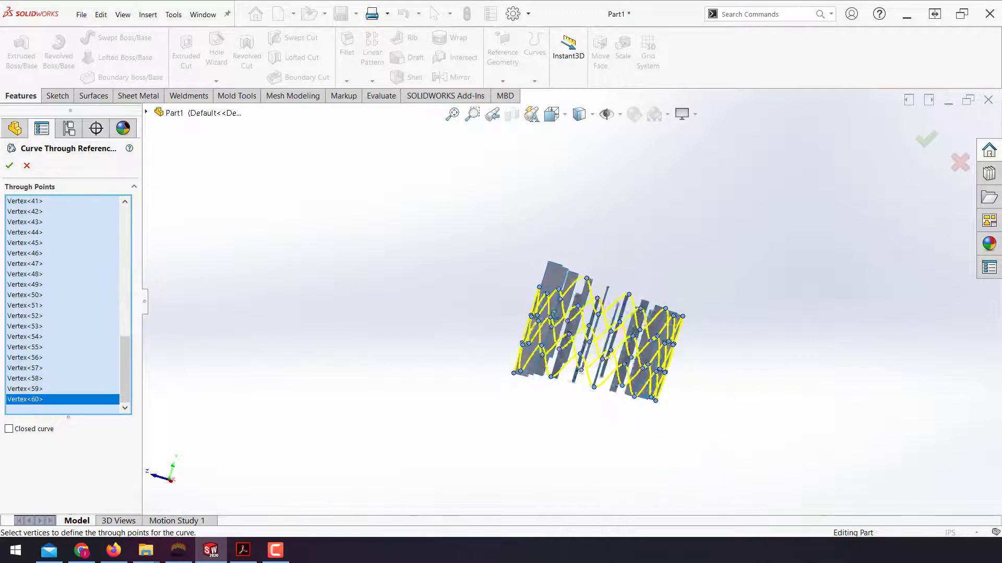
click(572, 266)
click(553, 293)
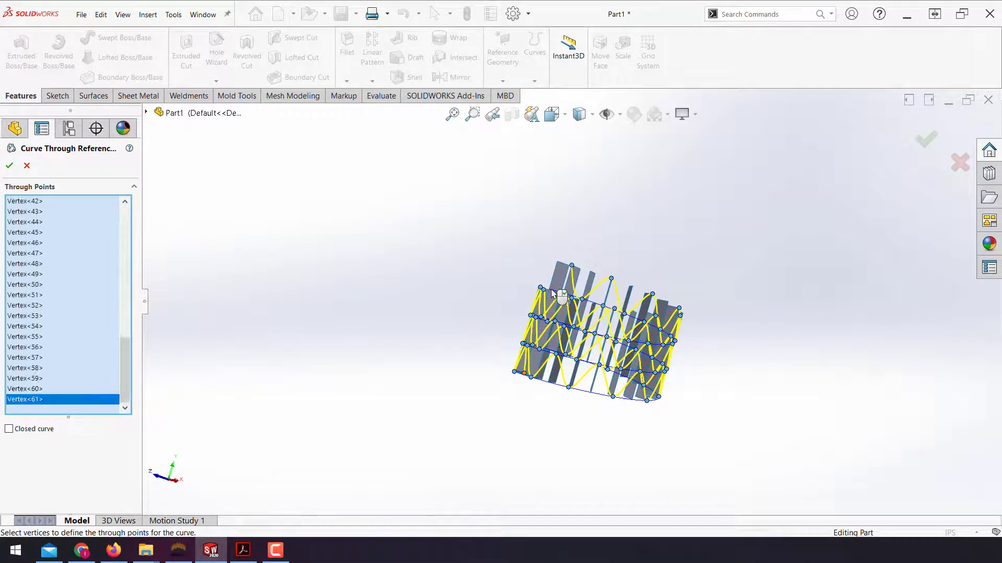
click(550, 293)
middle_drag(551, 293, 521, 323)
scroll(521, 323, up, 3)
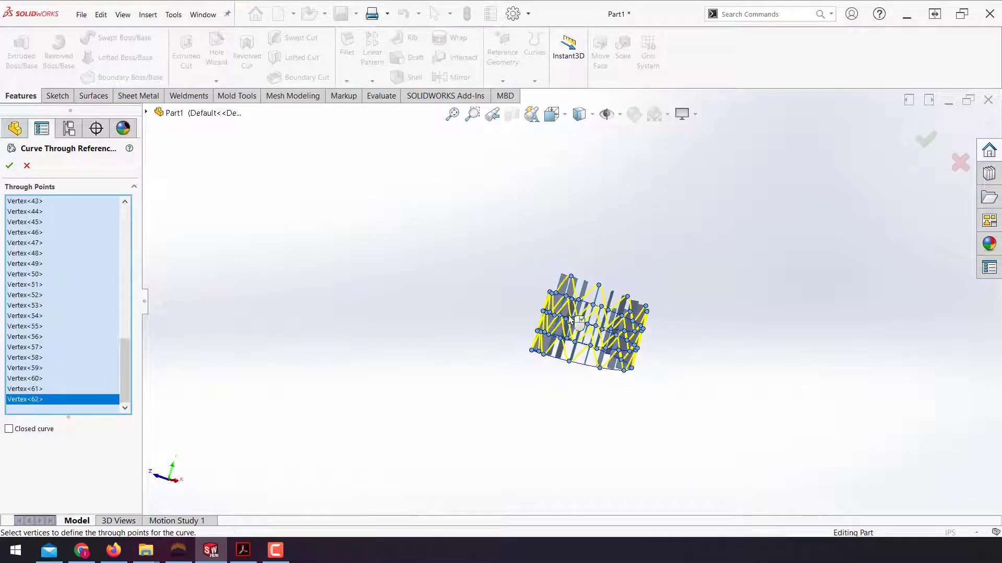
Create Curve1, then hide Surface-Extrude2, CrvPattern1 and Helix/Spiral1.
click(918, 143)
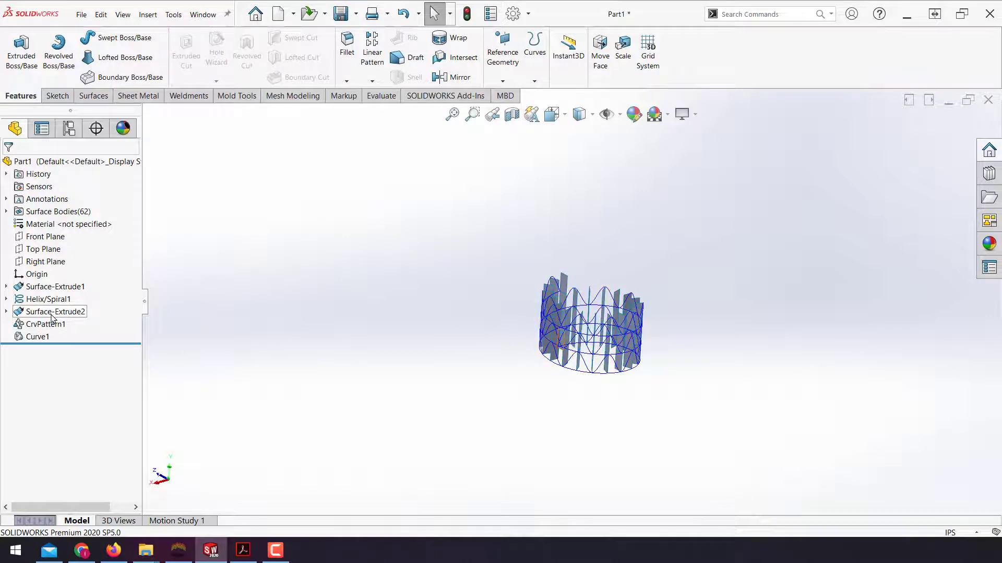
right_click(52, 312)
key(Escape)
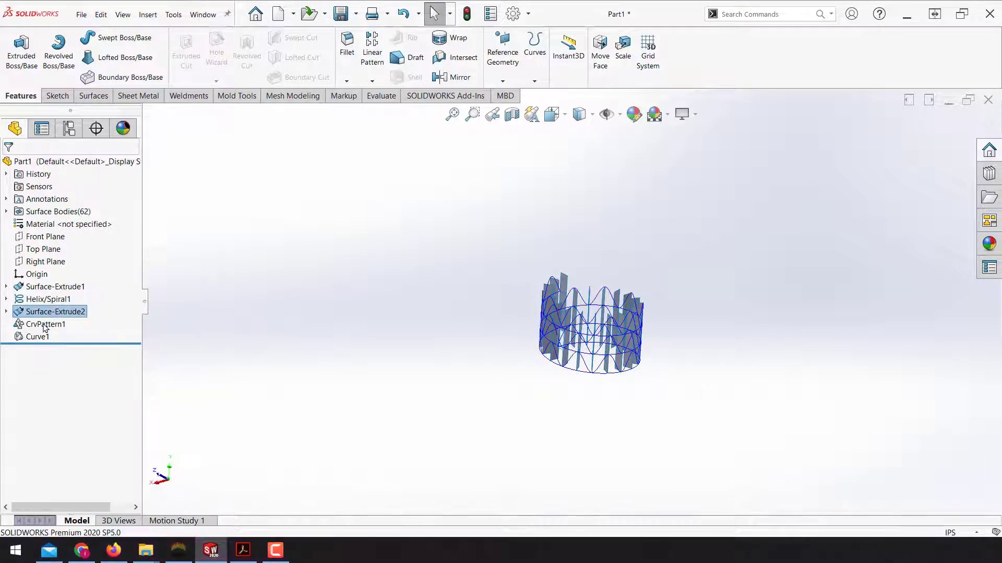
right_click(47, 324)
key(Escape)
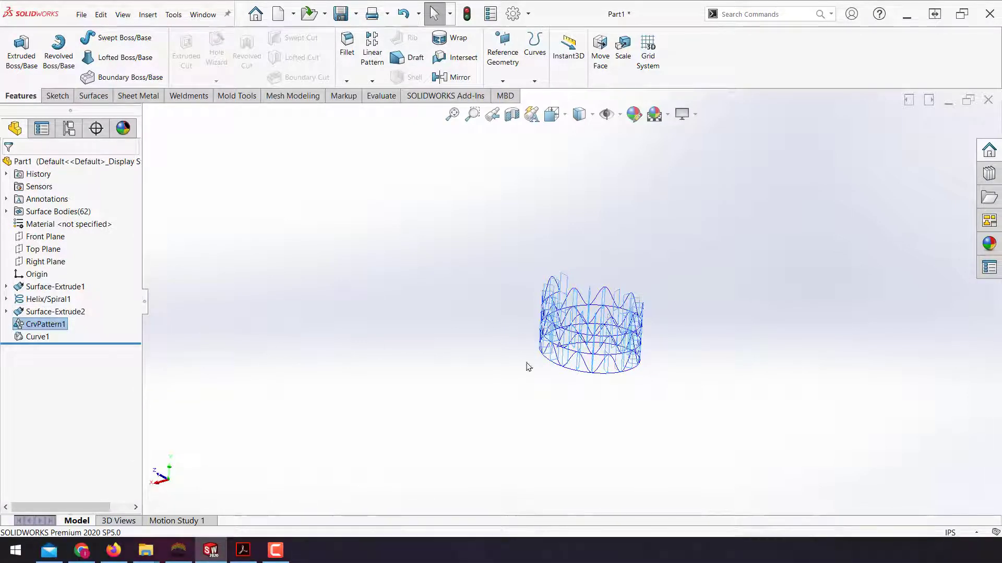
click(626, 339)
right_click(59, 306)
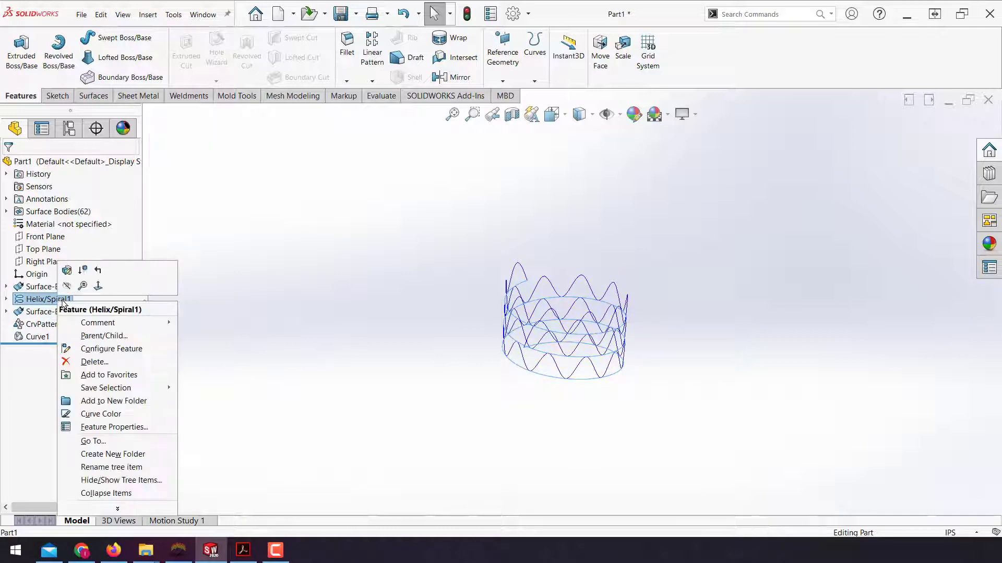
click(76, 286)
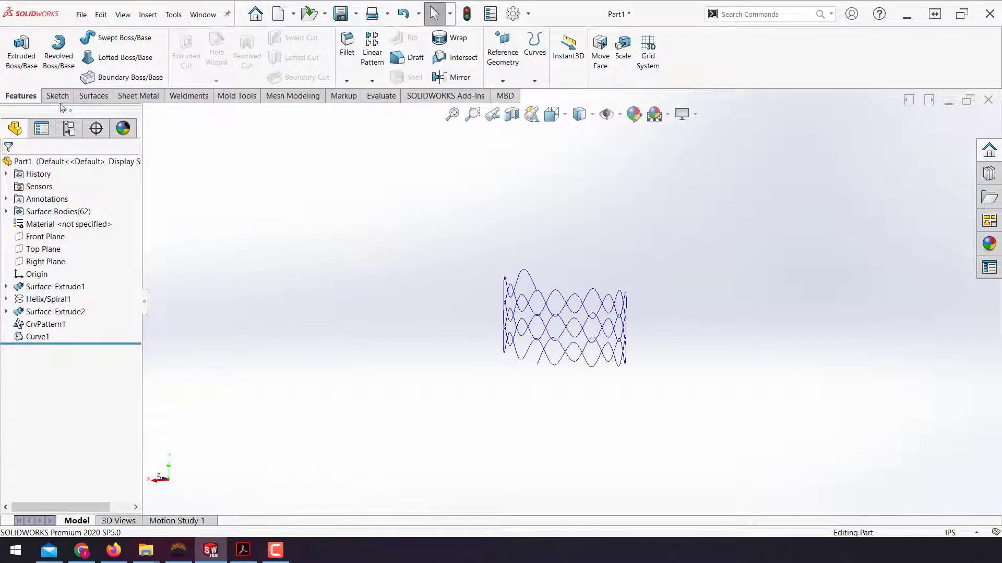
click(121, 37)
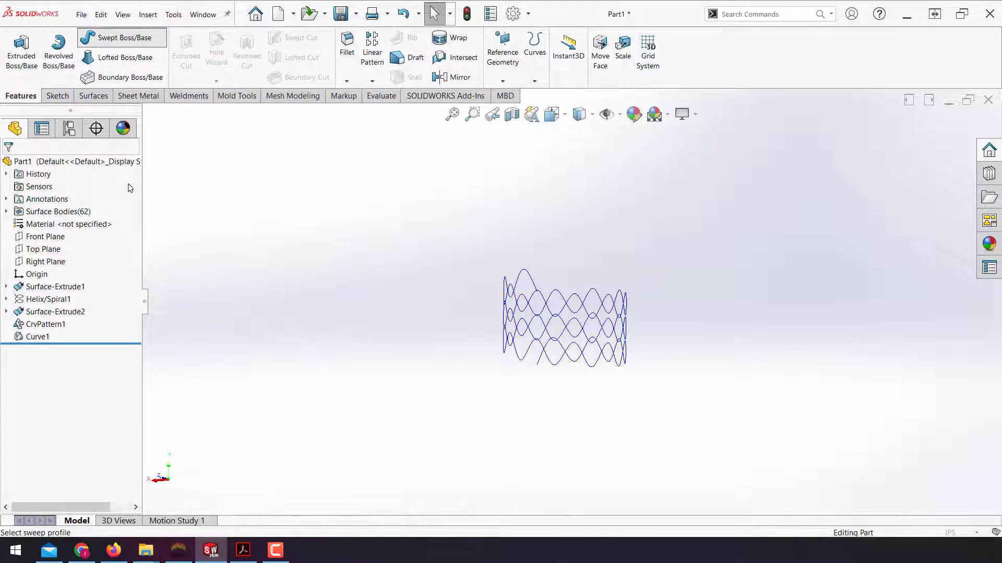
Sweep a 0.002in-diameter circular profile along Curve1 to create Sweep1.
click(57, 214)
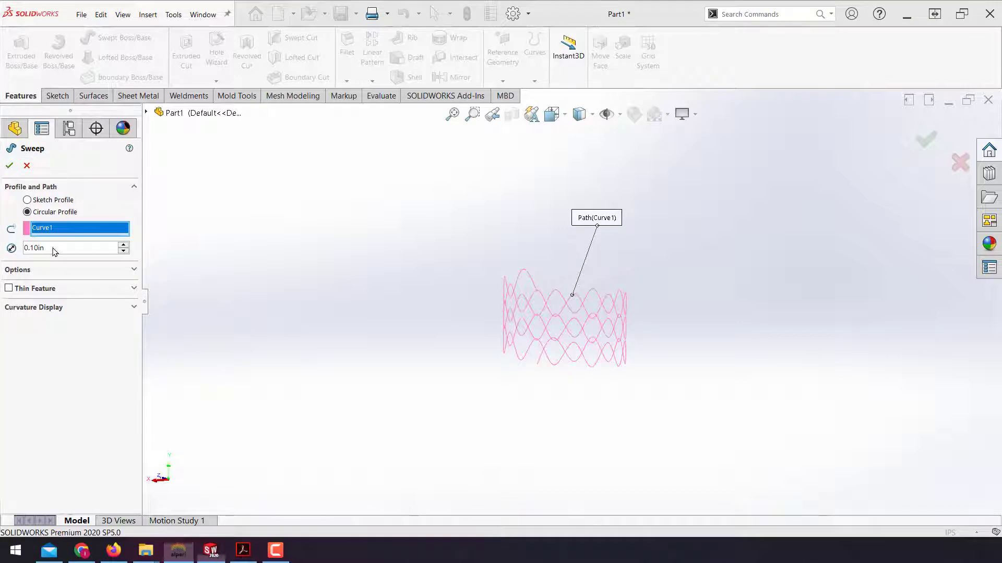
click(52, 249)
text(0)
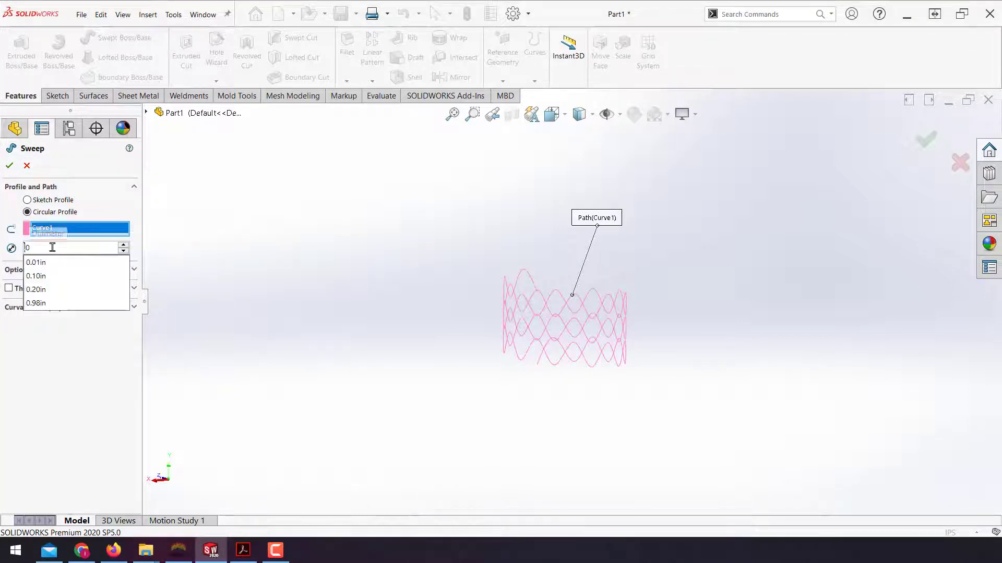
text(.002)
key(Return)
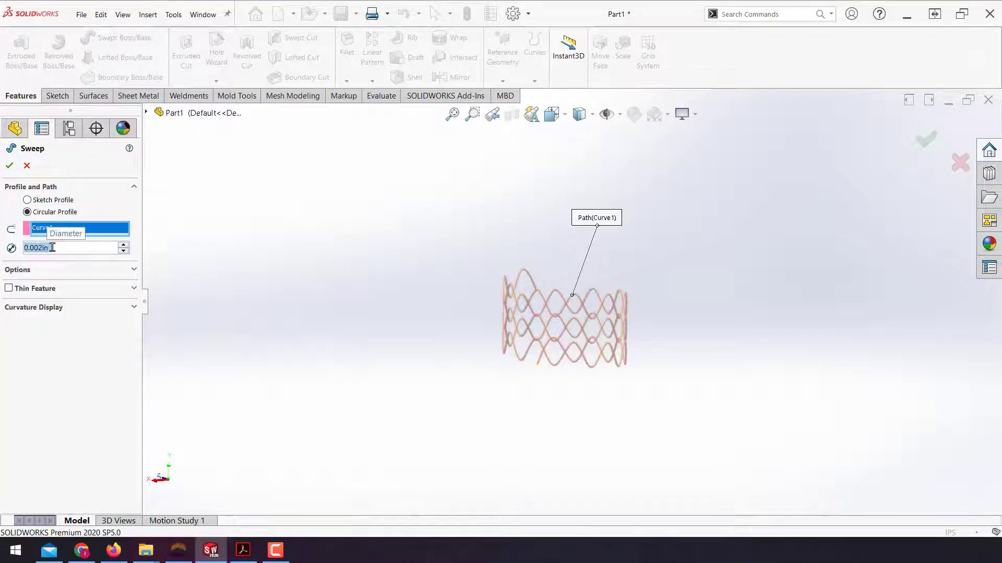
click(9, 166)
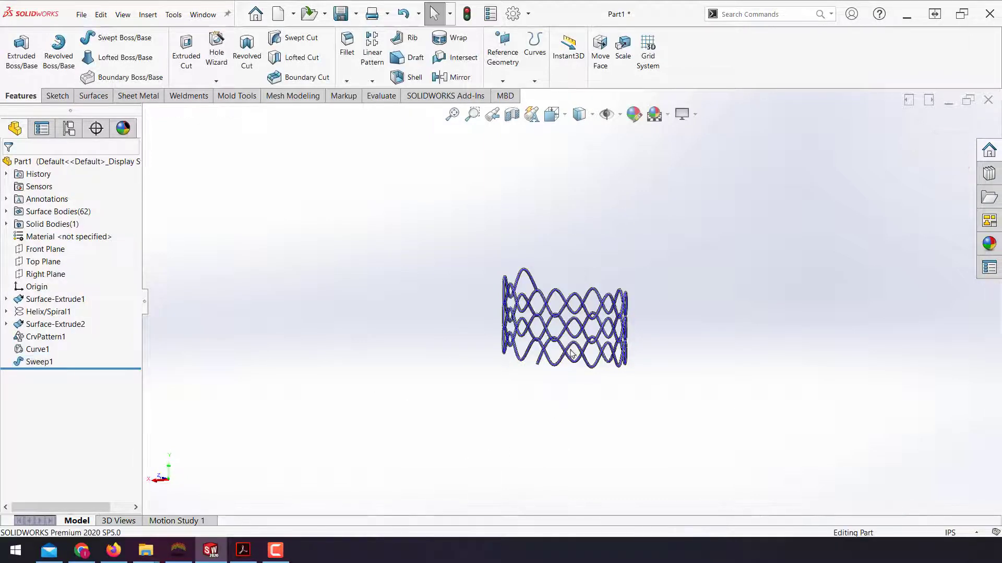
Hide Curve1 and orbit the solid stent to inspect its tubular struts.
right_click(45, 356)
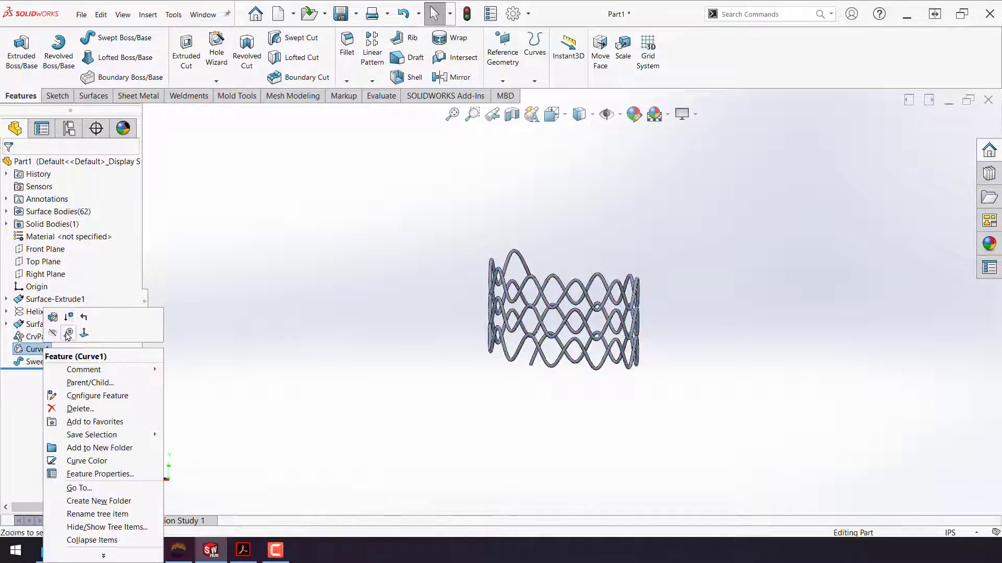
click(53, 336)
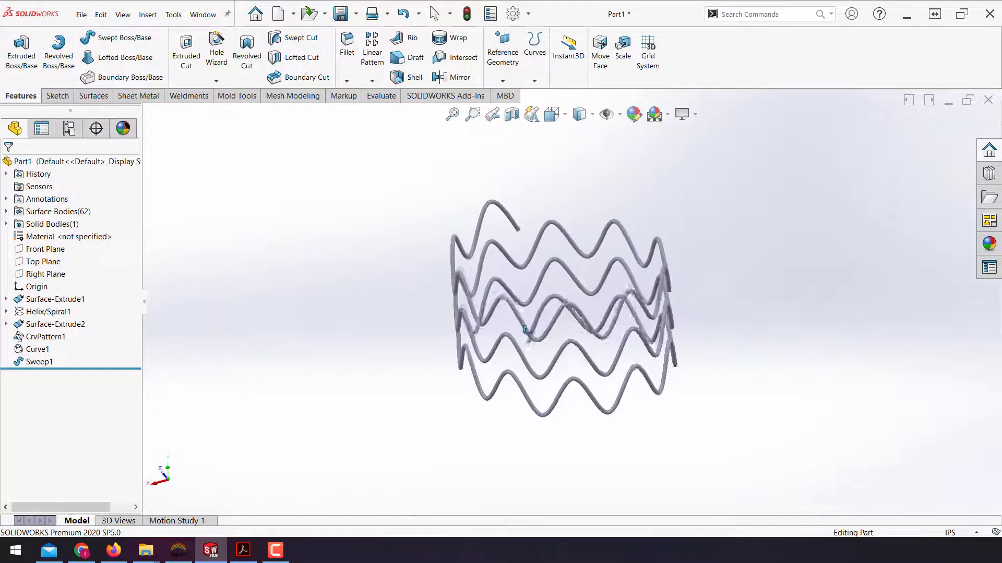
middle_drag(526, 330, 563, 360)
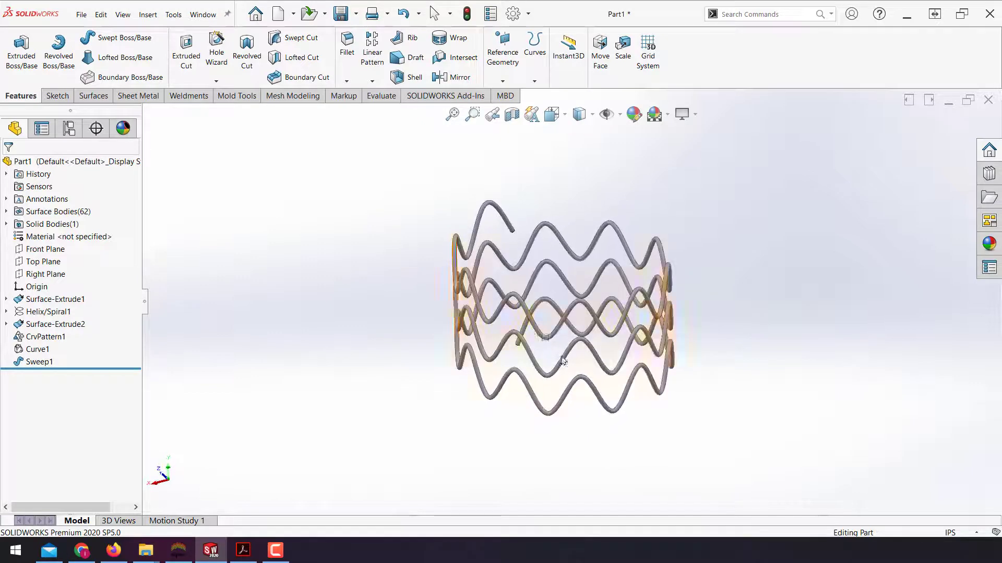
mouse_move(705, 383)
middle_down()
mouse_move(695, 331)
mouse_move(704, 233)
mouse_move(691, 316)
mouse_move(709, 404)
middle_up()
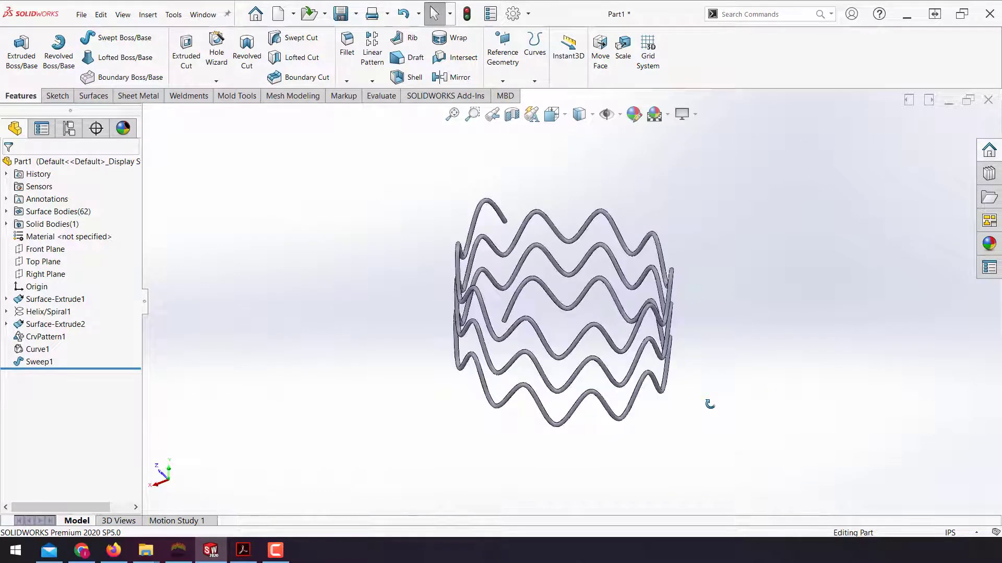